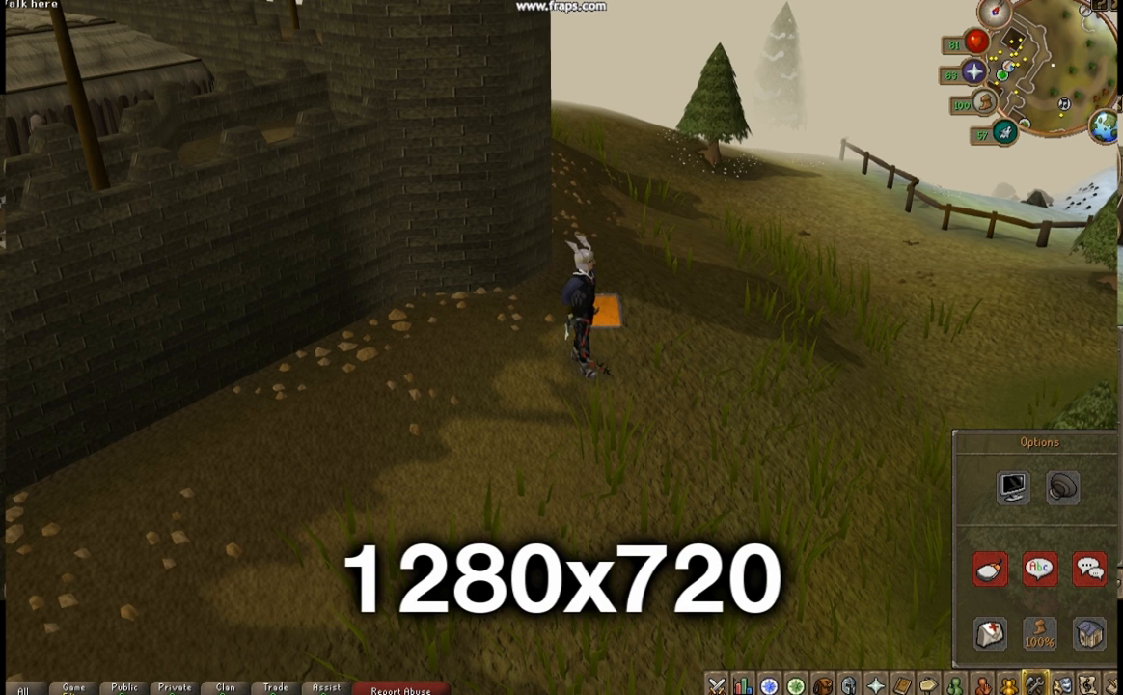
Step: Close the game's options panel and play a character emote from the emotes list
click(1035, 685)
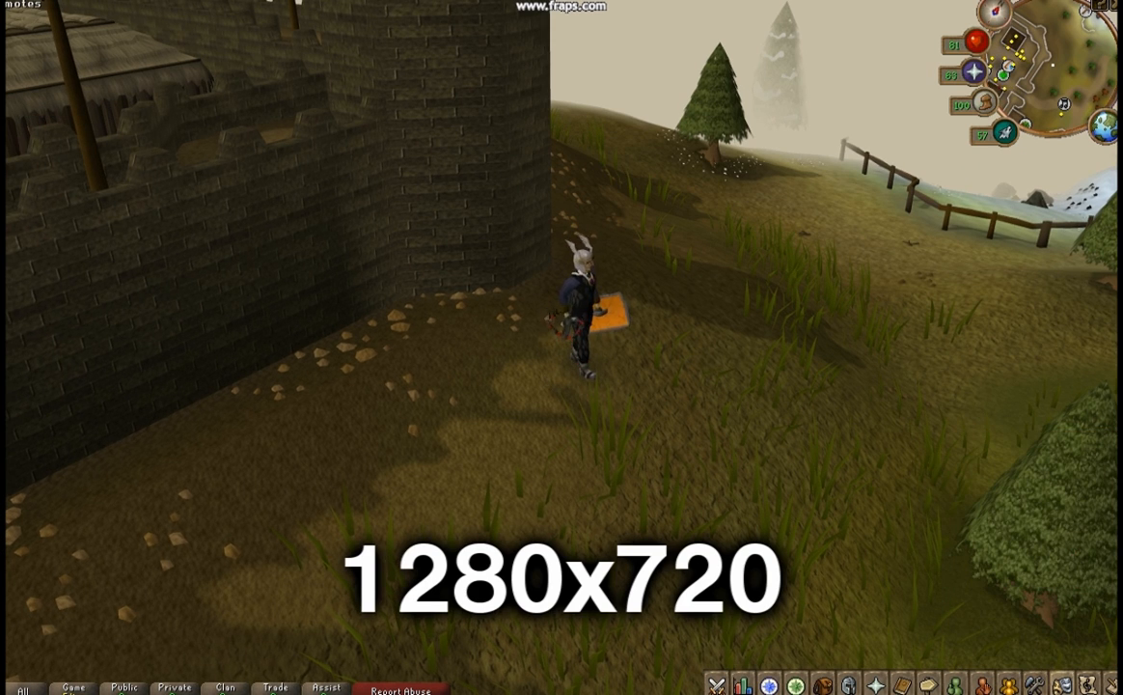
click(1061, 684)
click(1052, 594)
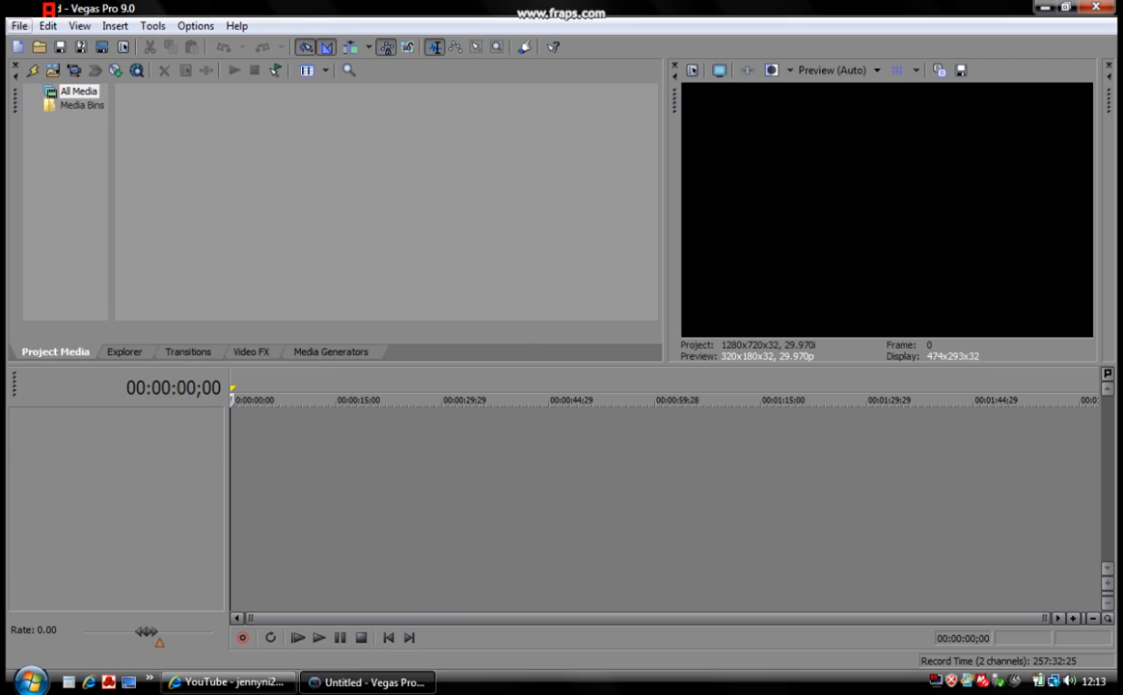
Step: Create a new 1280x720, 29.970 fps project with its settings as the default for all new projects
click(19, 26)
key(Return)
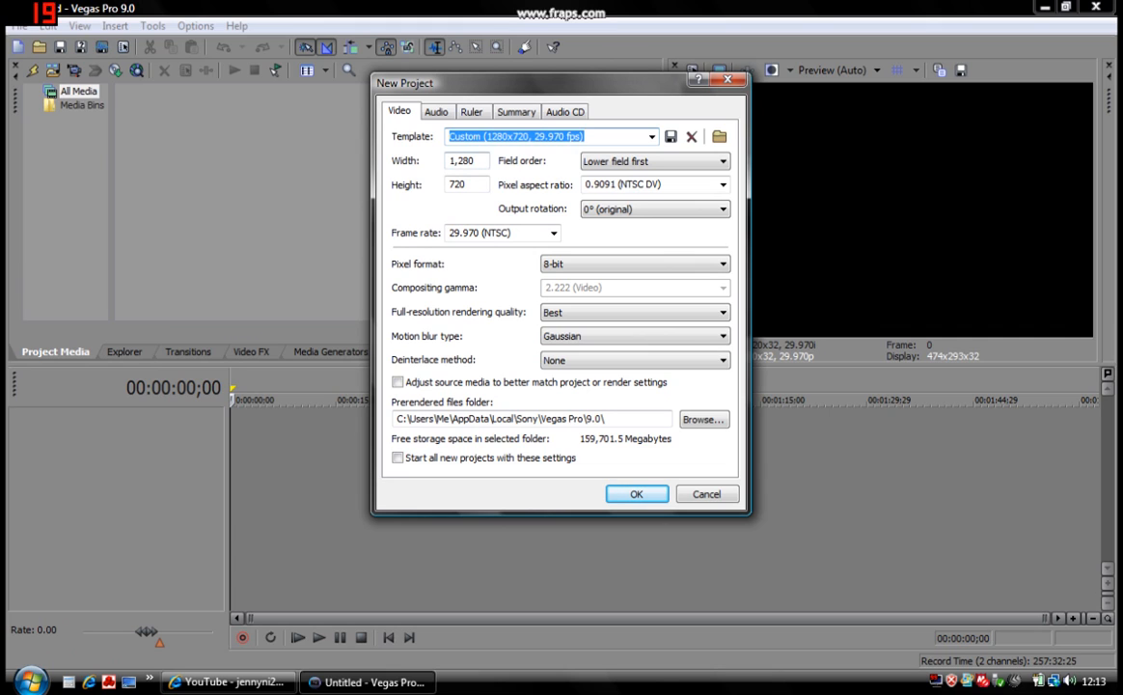
click(474, 160)
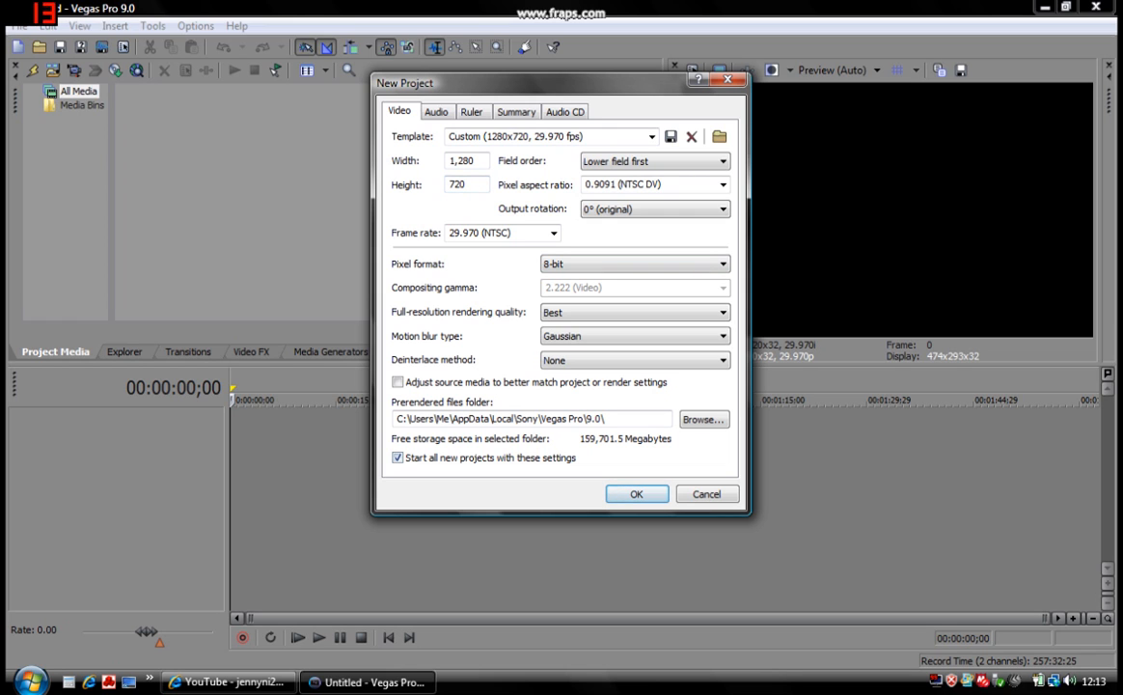
key(Return)
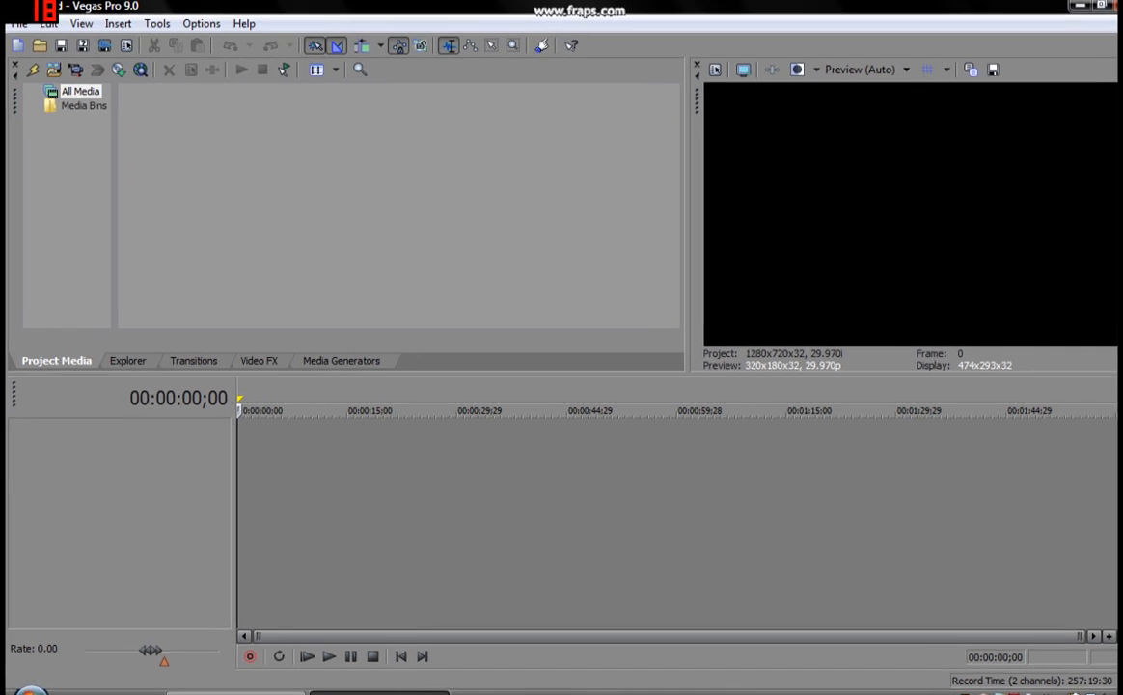
Step: Look through the file explorer, the transitions, the video effects and the media generators
click(124, 352)
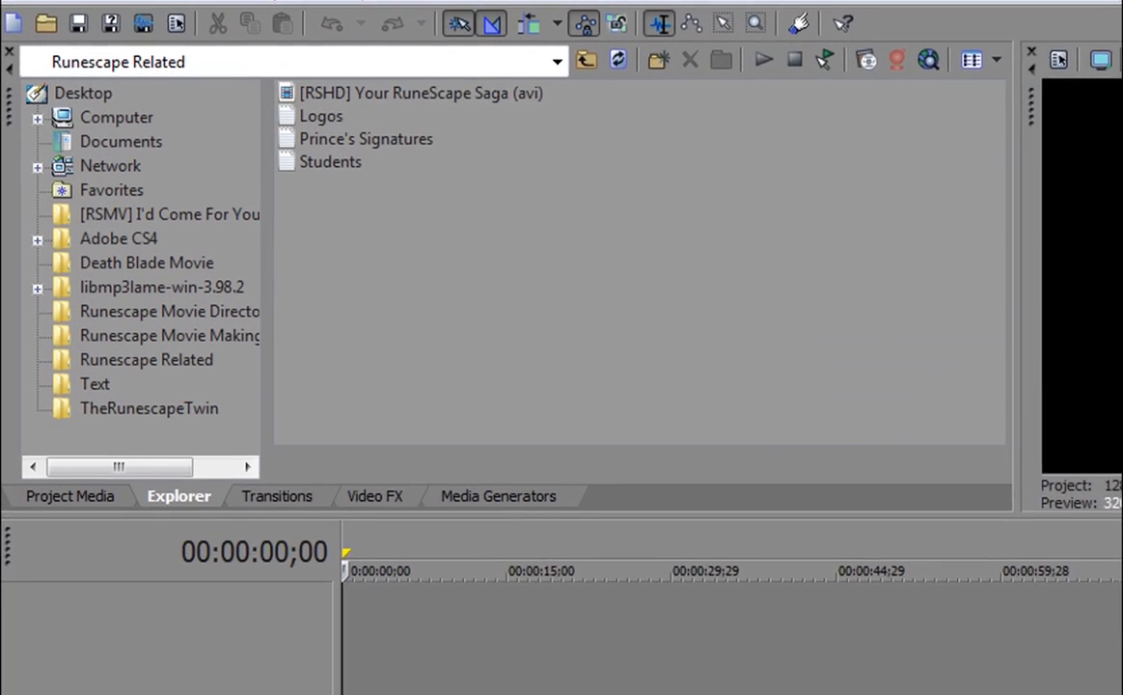
key(alt+7)
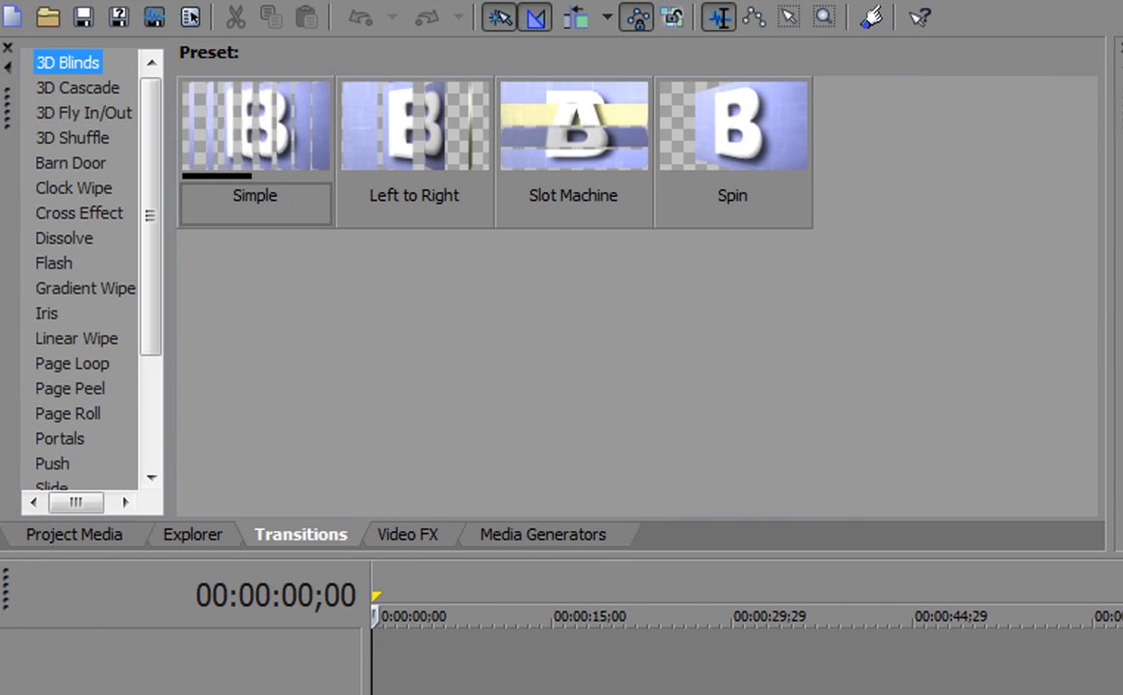
key(alt+8)
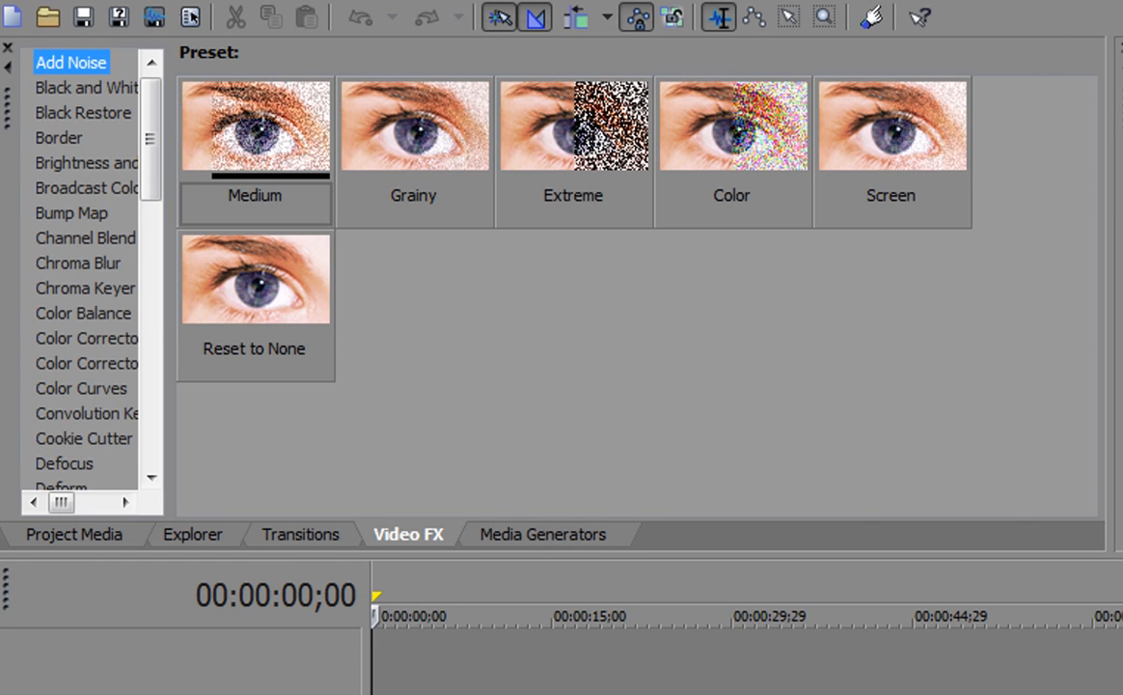
scroll(82, 270, down, 5)
scroll(82, 270, down, 1)
key(alt+9)
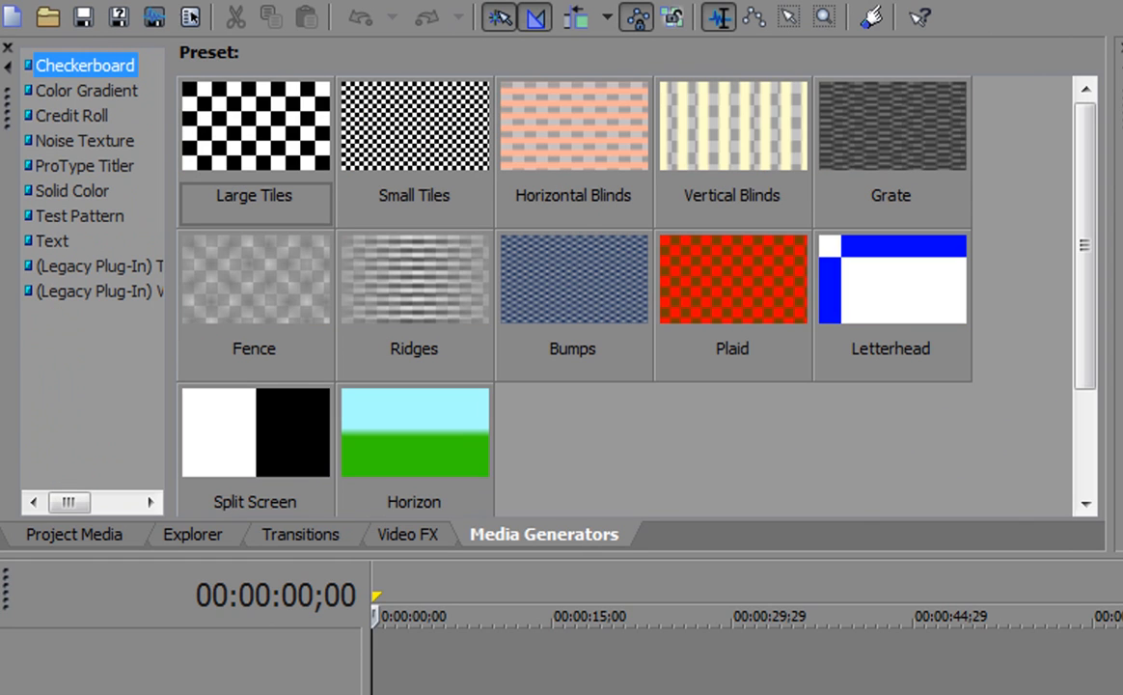
key(Down)
key(Down)
key(alt+1)
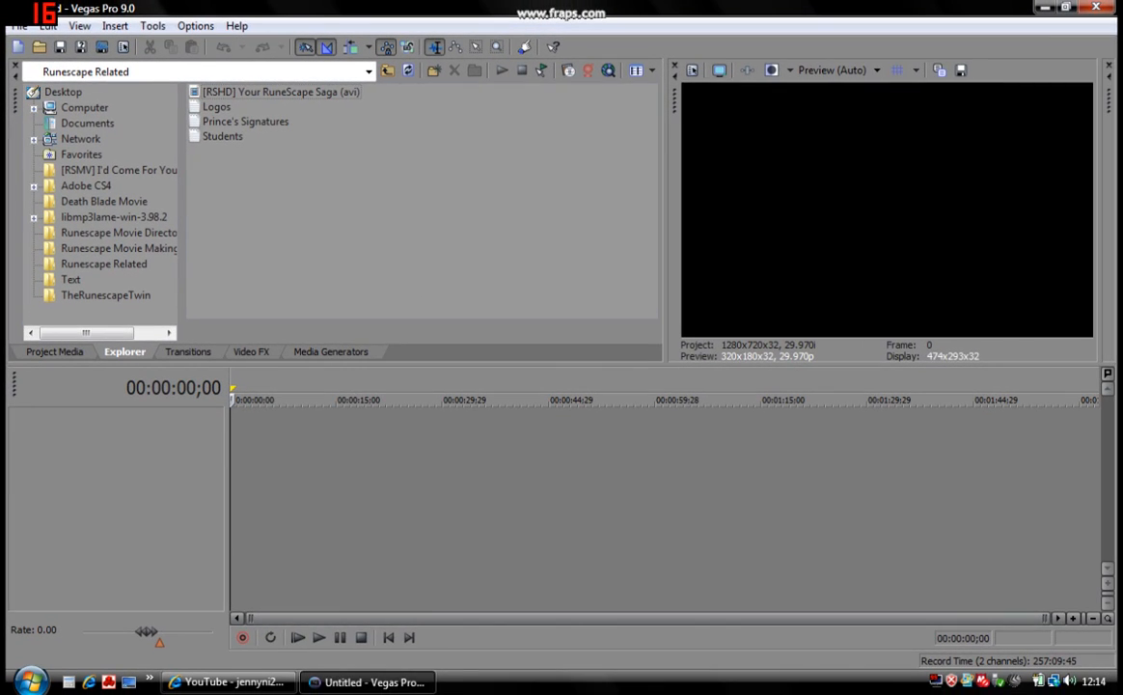
key(super+d)
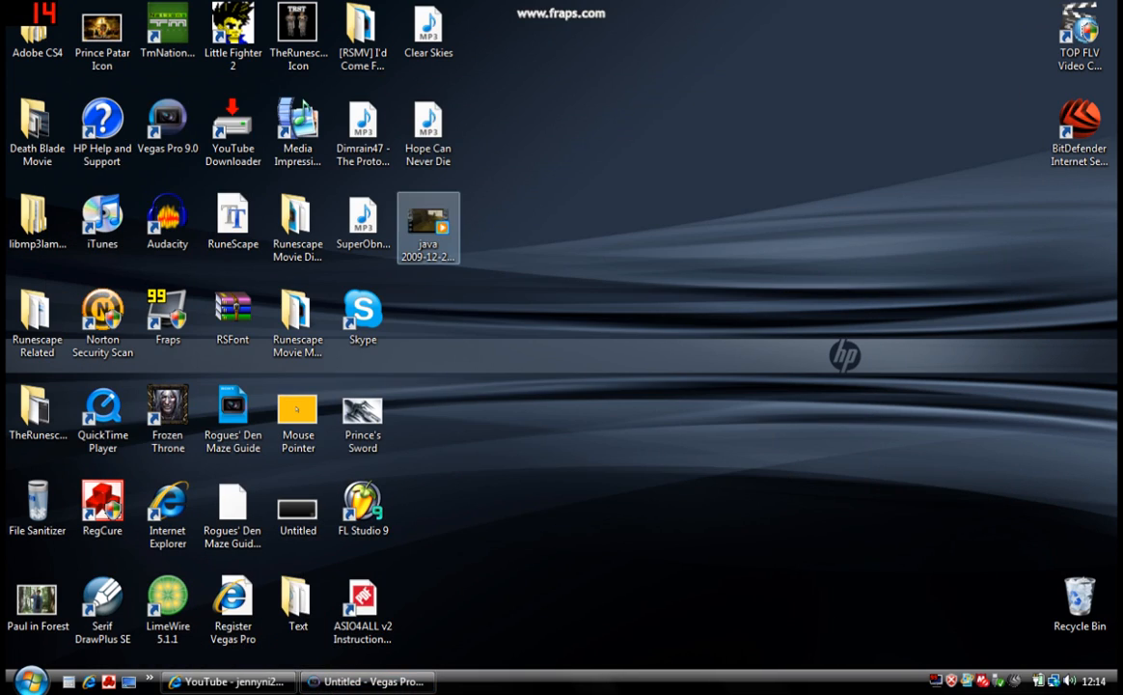
click(428, 224)
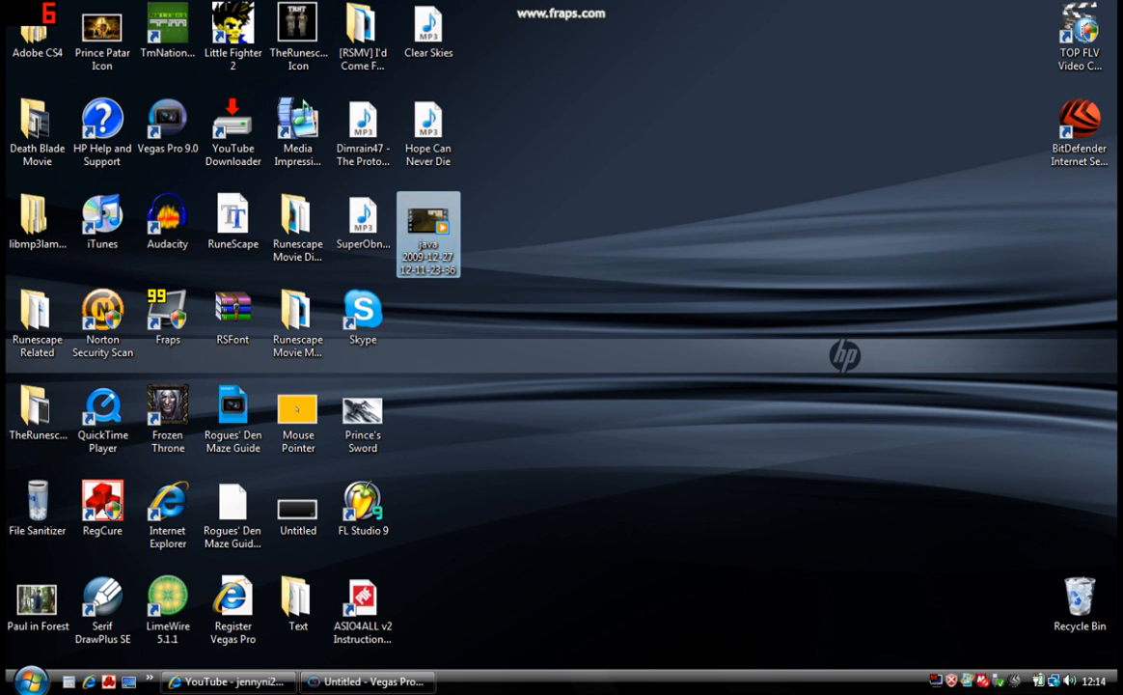
drag(428, 227, 310, 435)
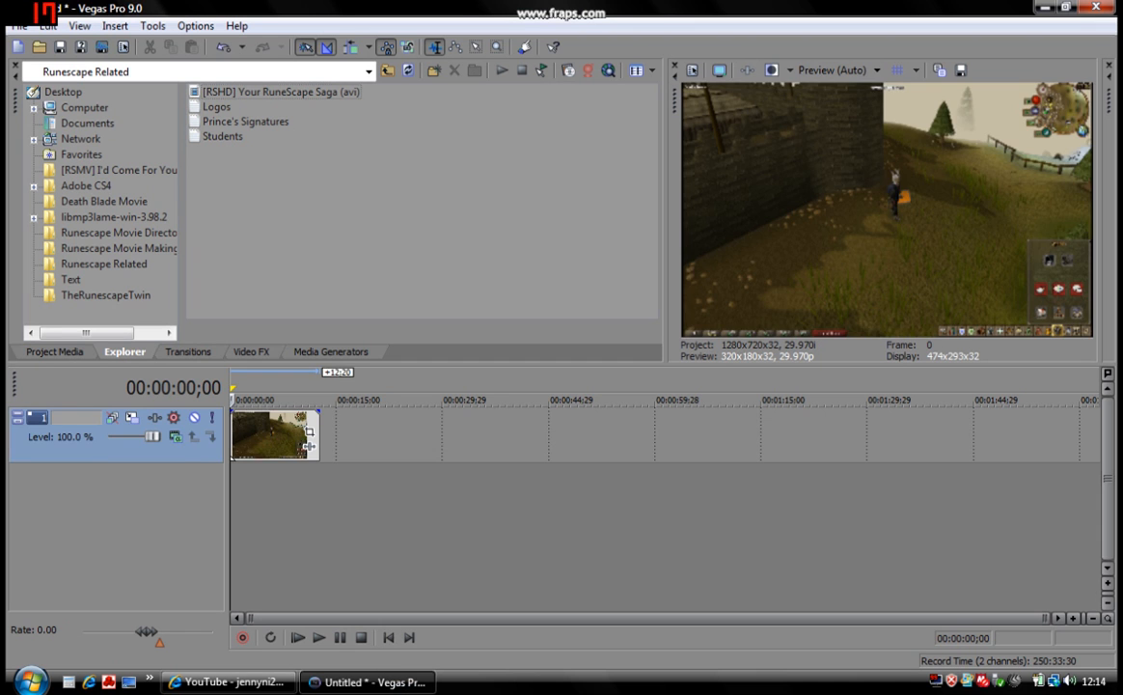
key(space)
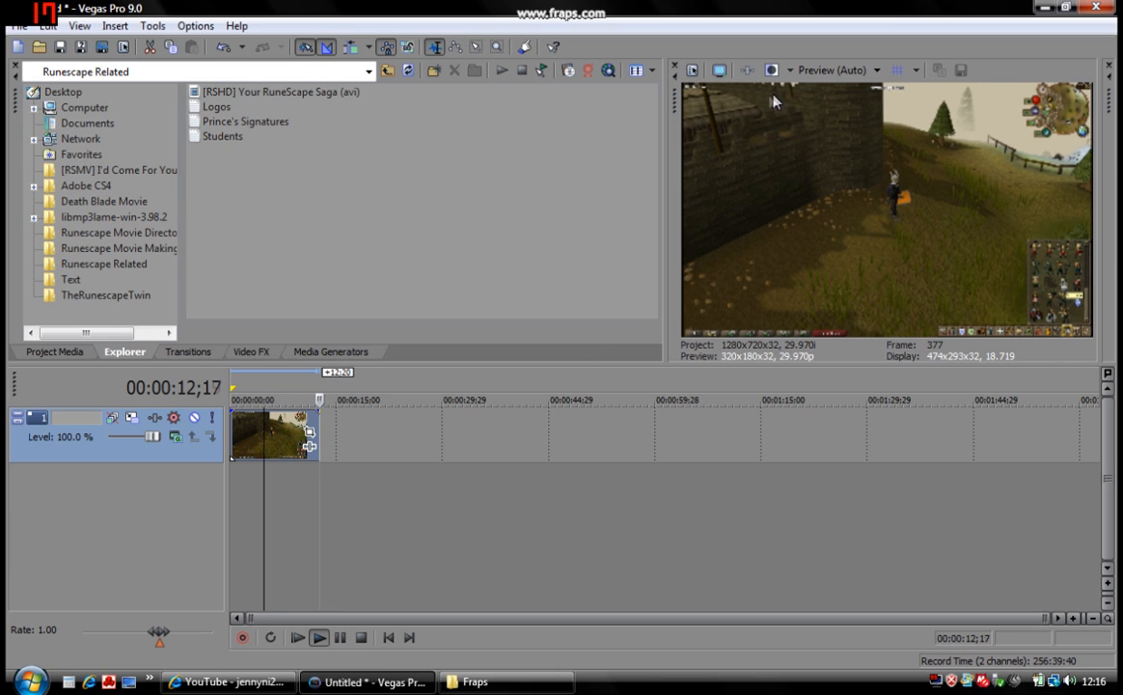
key(space)
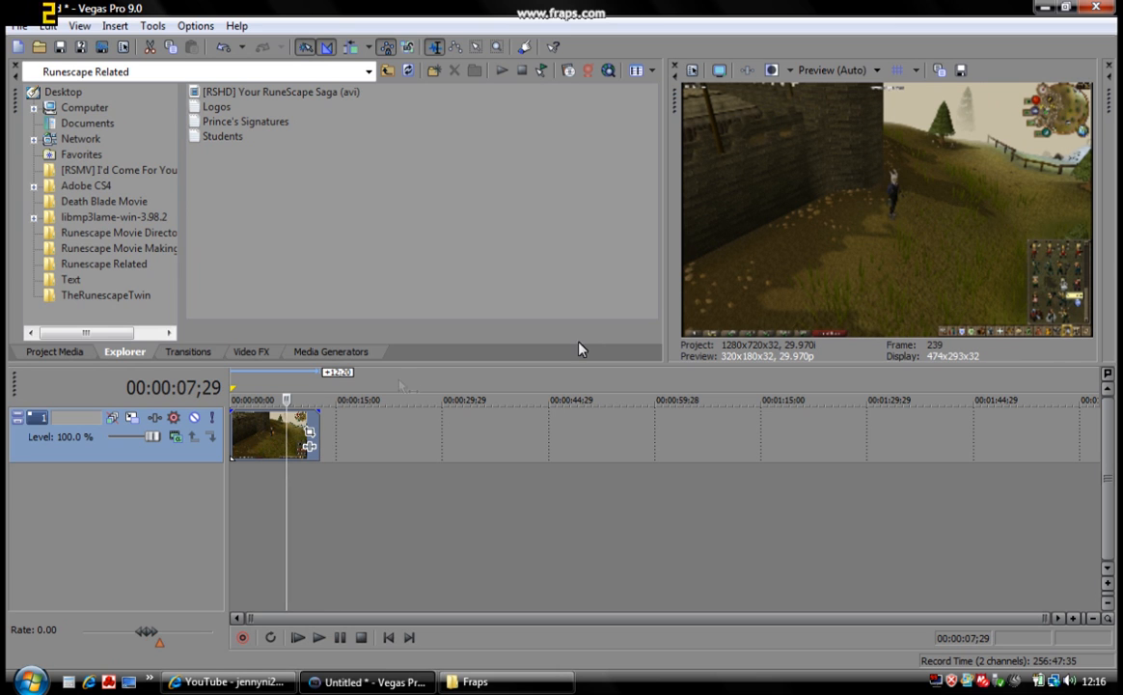
Step: Pan and crop the gameplay clip to a frame of about 799 x 500 around the character
click(310, 437)
drag(311, 431, 350, 430)
drag(628, 410, 553, 419)
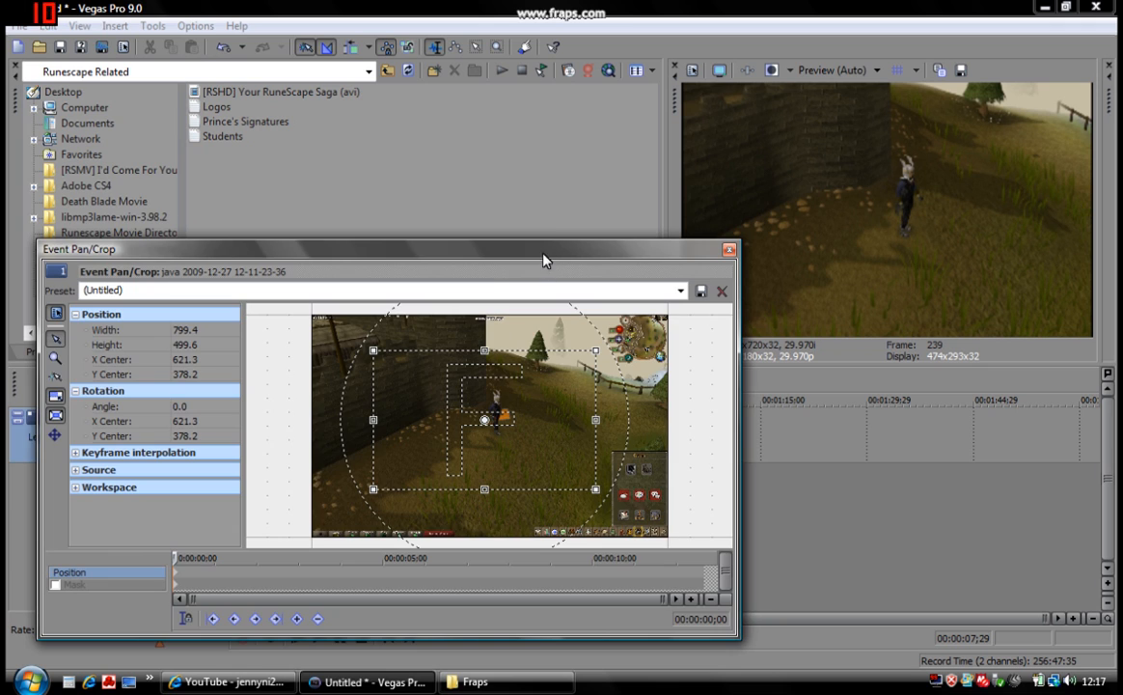
drag(544, 260, 576, 186)
mouse_move(580, 322)
mouse_down()
mouse_move(542, 330)
mouse_move(590, 327)
mouse_up()
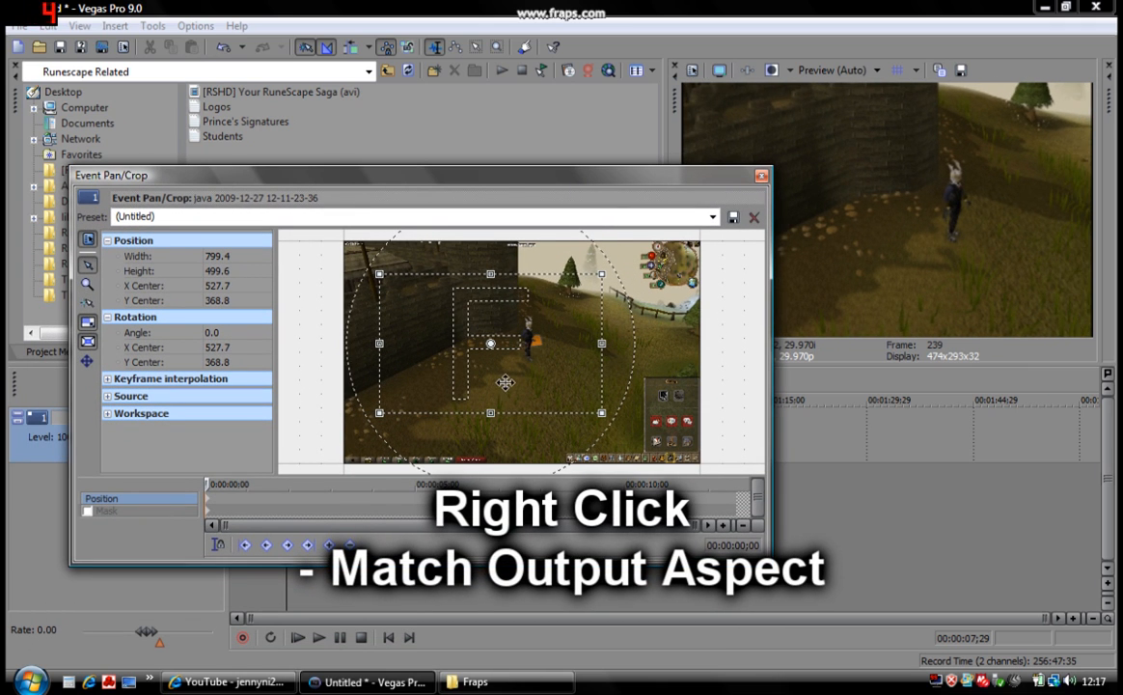
drag(546, 387, 607, 335)
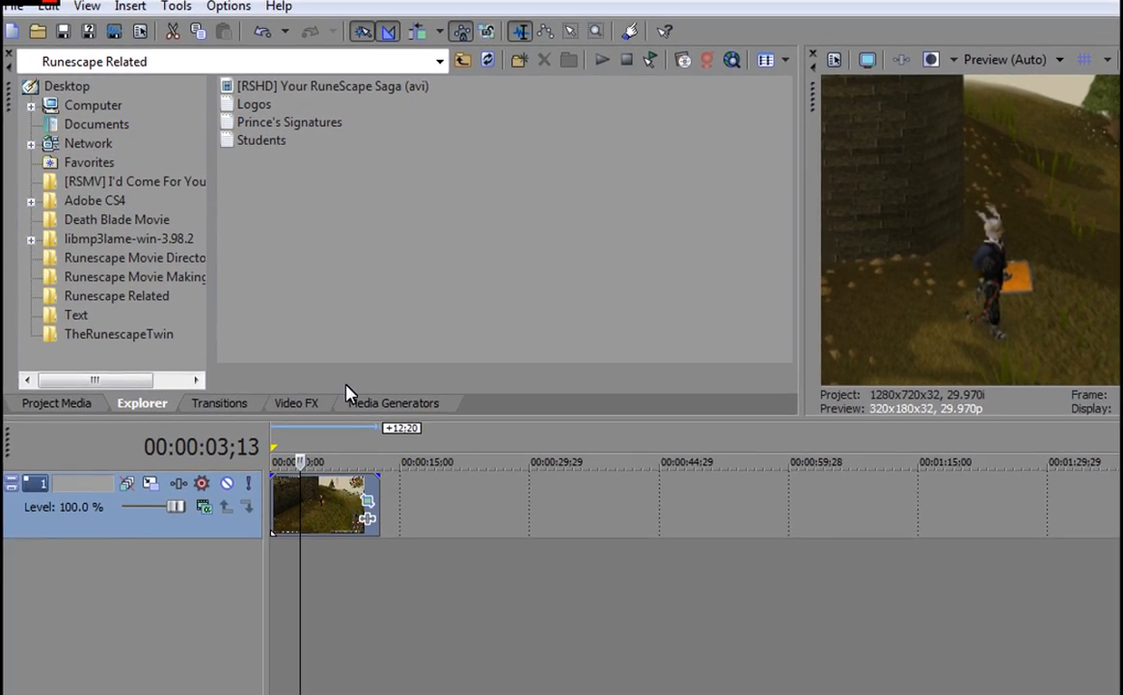
Step: Apply the Chroma Keyer's Blue Screen preset to the gameplay clip and sample the sky as the key color
click(275, 378)
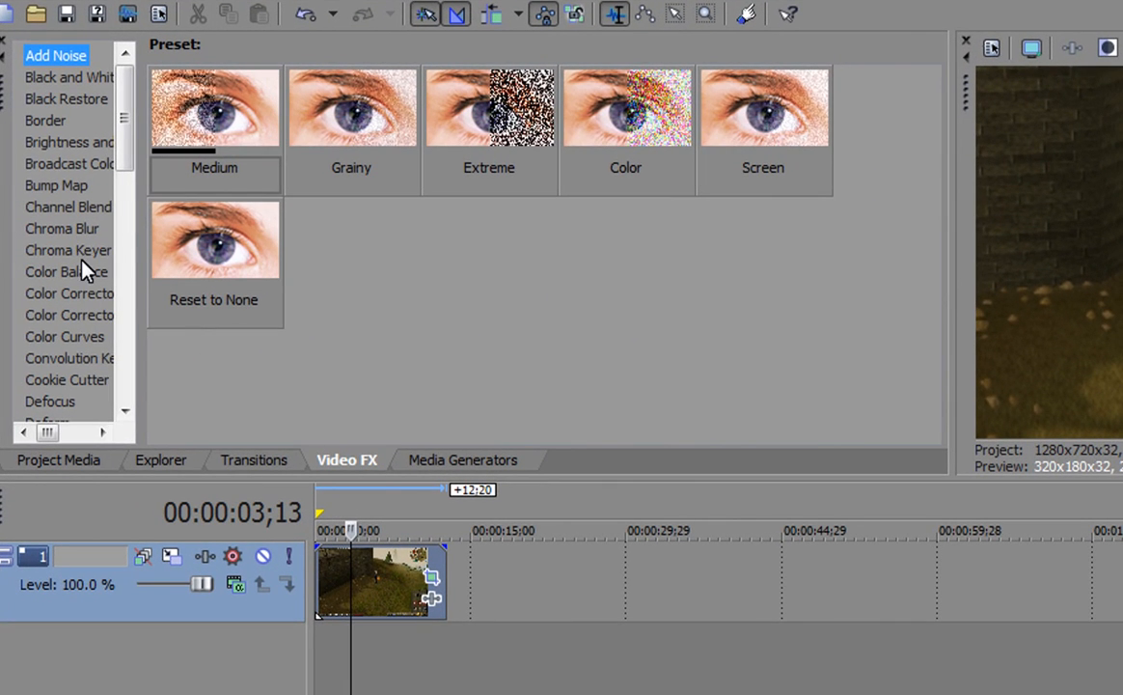
click(77, 251)
drag(206, 119, 387, 591)
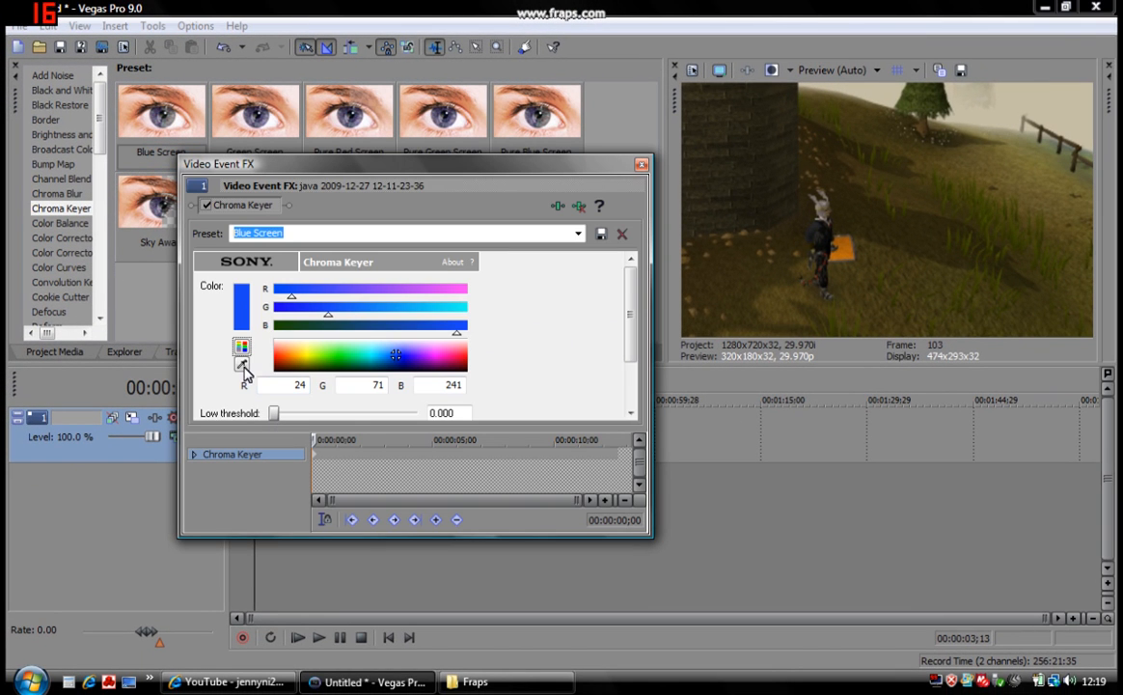
click(242, 366)
click(1042, 109)
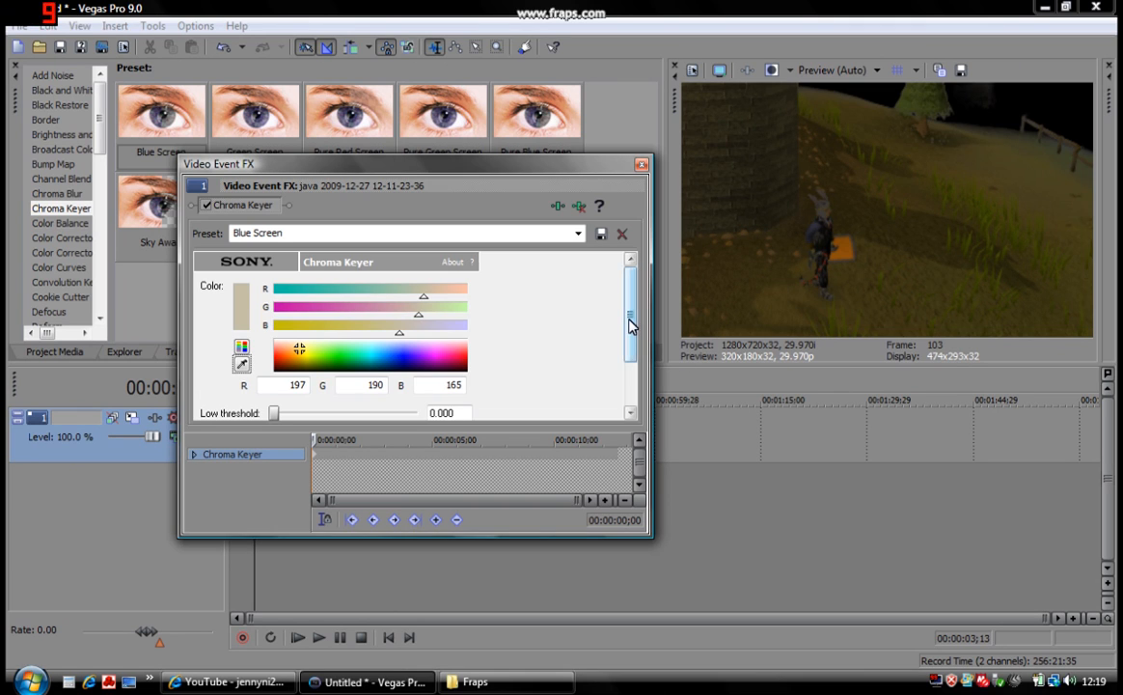
Step: Set the Chroma Keyer's high threshold to 0.000, low threshold to 0.284 and blur amount to 0.004
drag(629, 319, 624, 372)
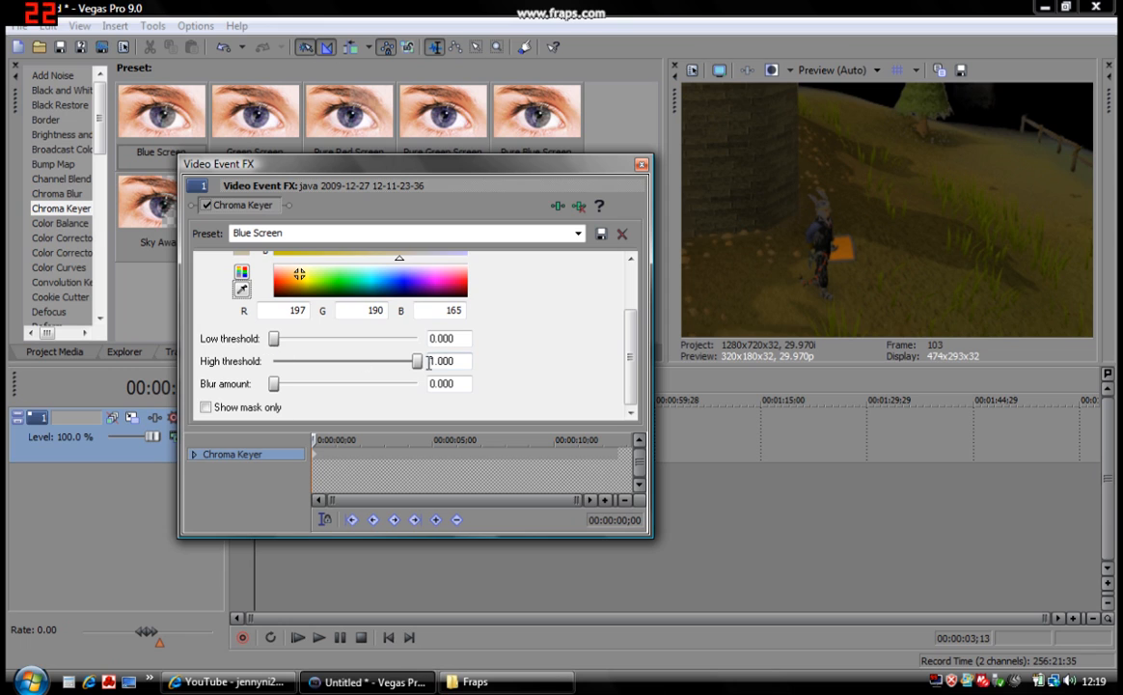
drag(417, 361, 280, 343)
mouse_move(306, 362)
mouse_down()
mouse_move(275, 362)
mouse_move(315, 341)
mouse_up()
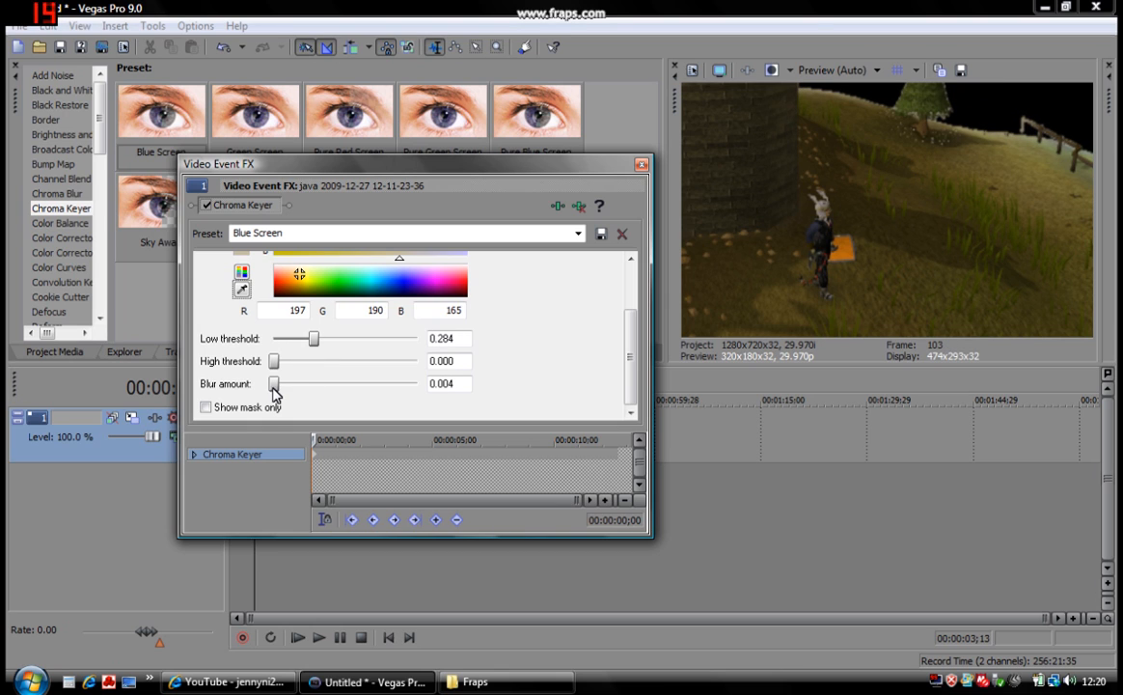
click(641, 164)
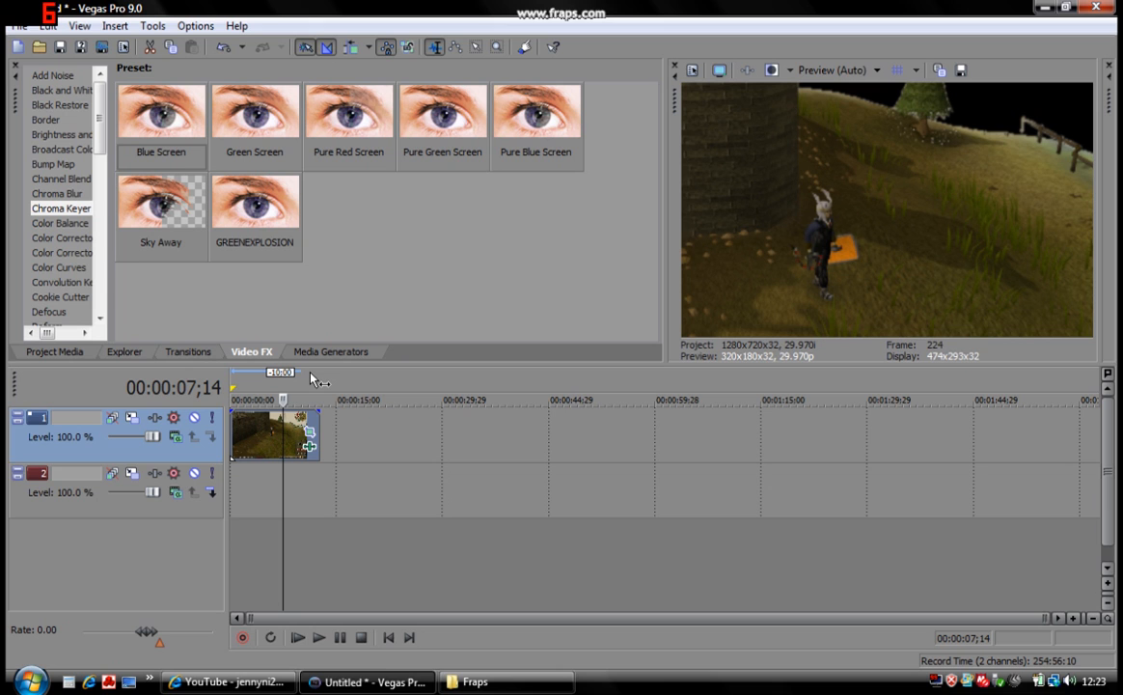
Step: Add the Starry Sky preset of the Noise Texture generator at the start of video track 2
click(318, 354)
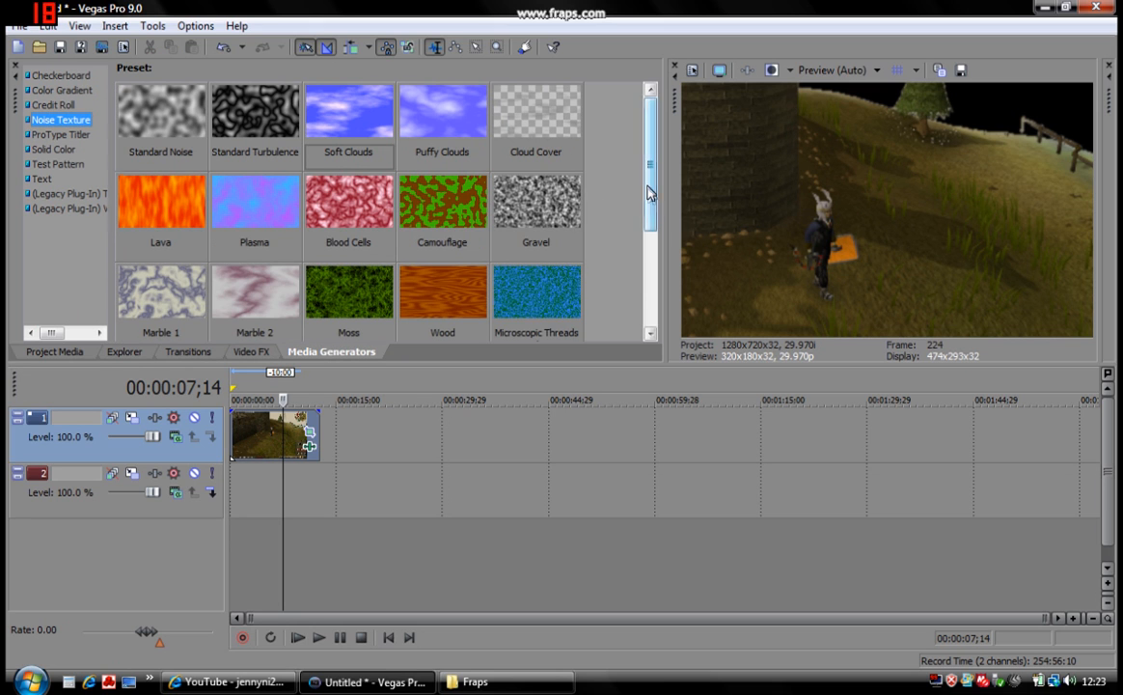
scroll(534, 202, down, 3)
click(349, 220)
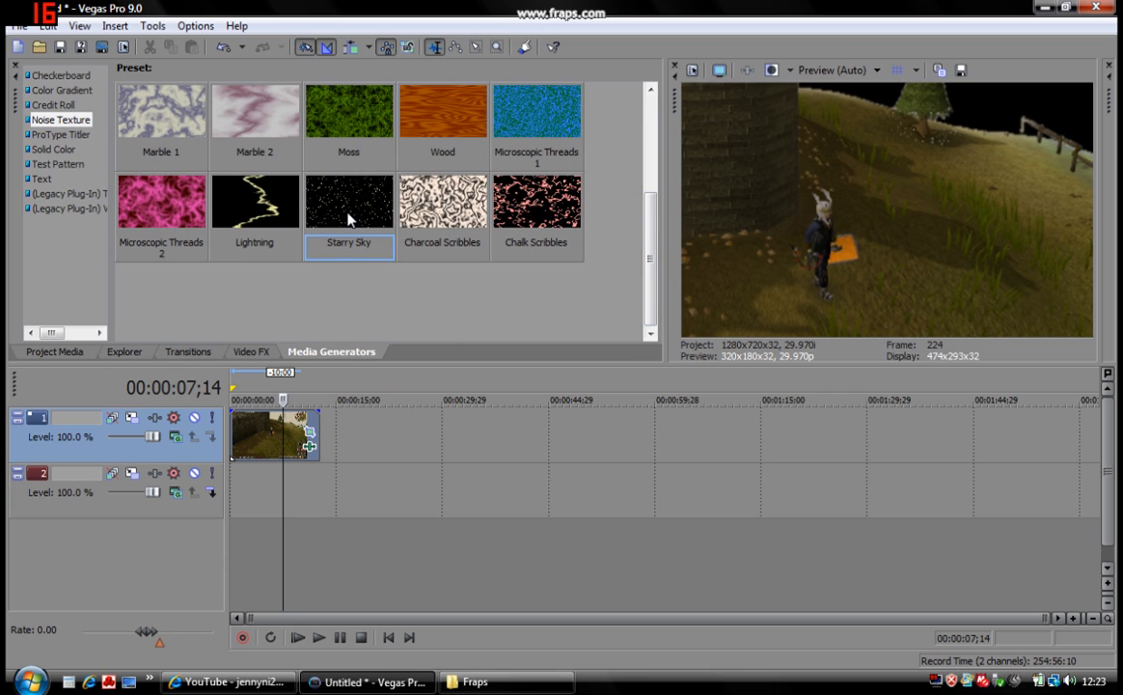
drag(261, 500, 237, 501)
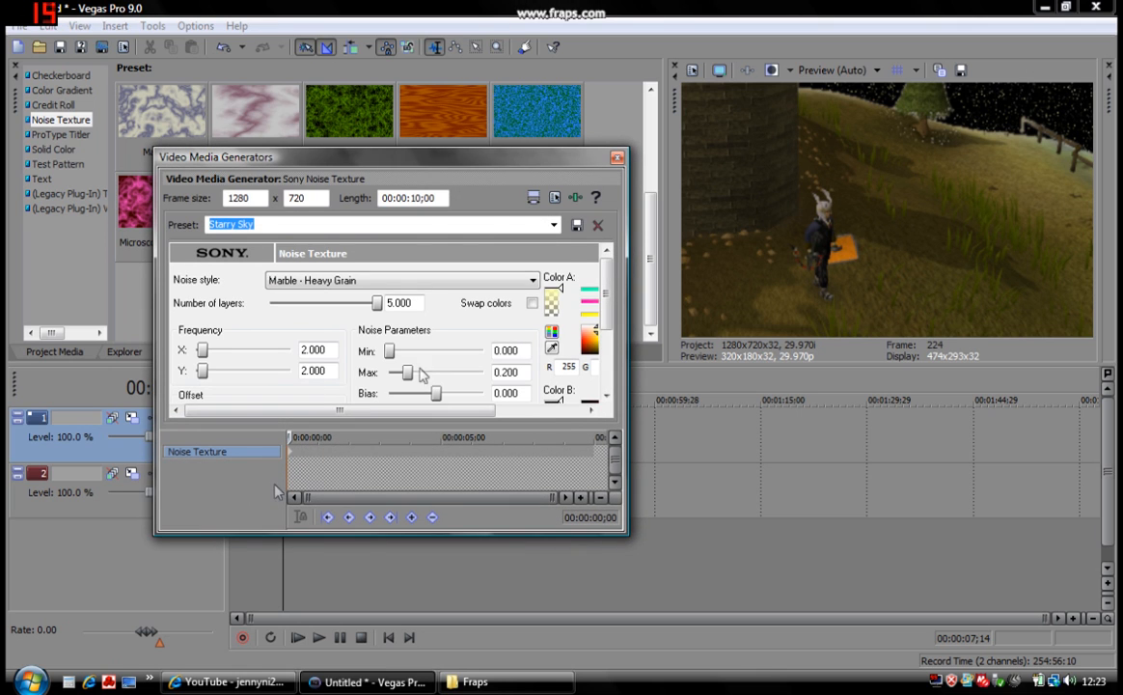
Step: Reduce the starry sky's grain (amplitude falloff) to about 0.590 and close the generator settings
mouse_move(452, 410)
mouse_down()
mouse_move(519, 410)
mouse_move(452, 410)
mouse_up()
scroll(598, 320, down, 3)
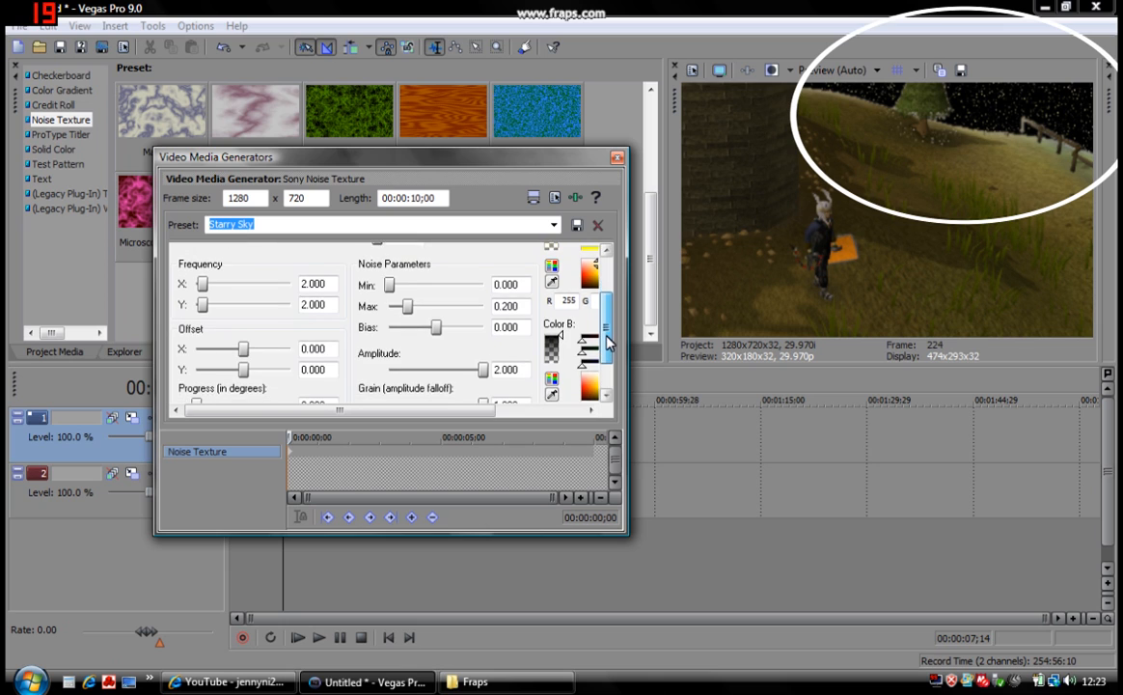
drag(476, 366, 510, 362)
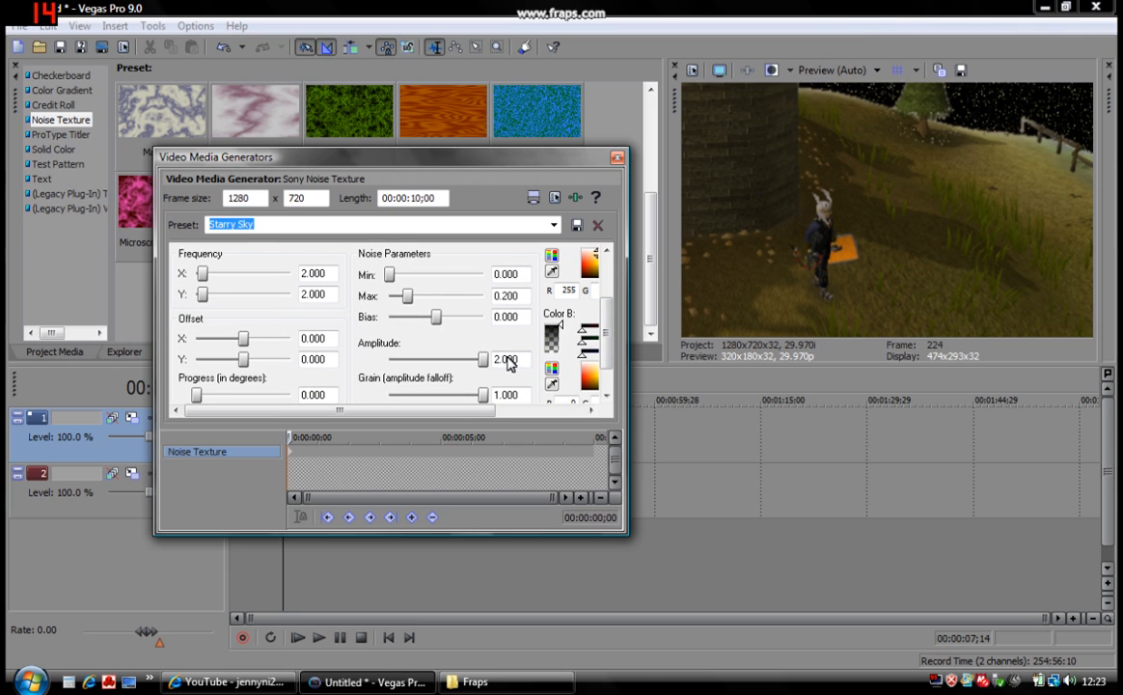
drag(487, 404, 450, 401)
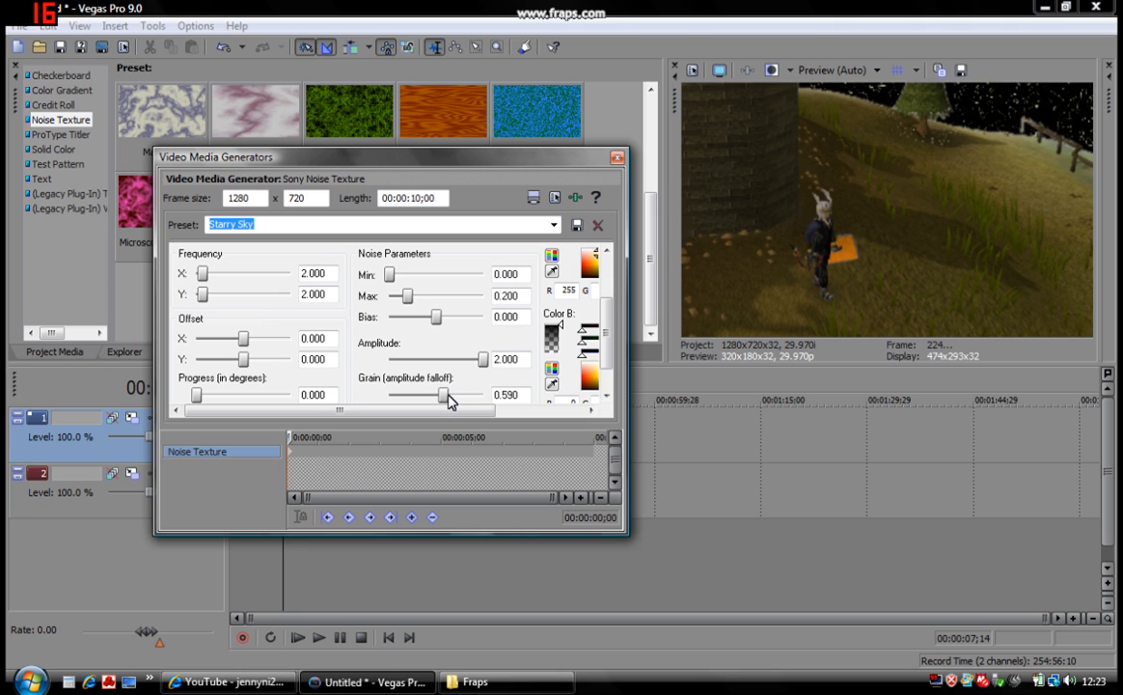
key(Escape)
Step: Apply the Night preset of the Color Curves effect to the gameplay clip
click(254, 352)
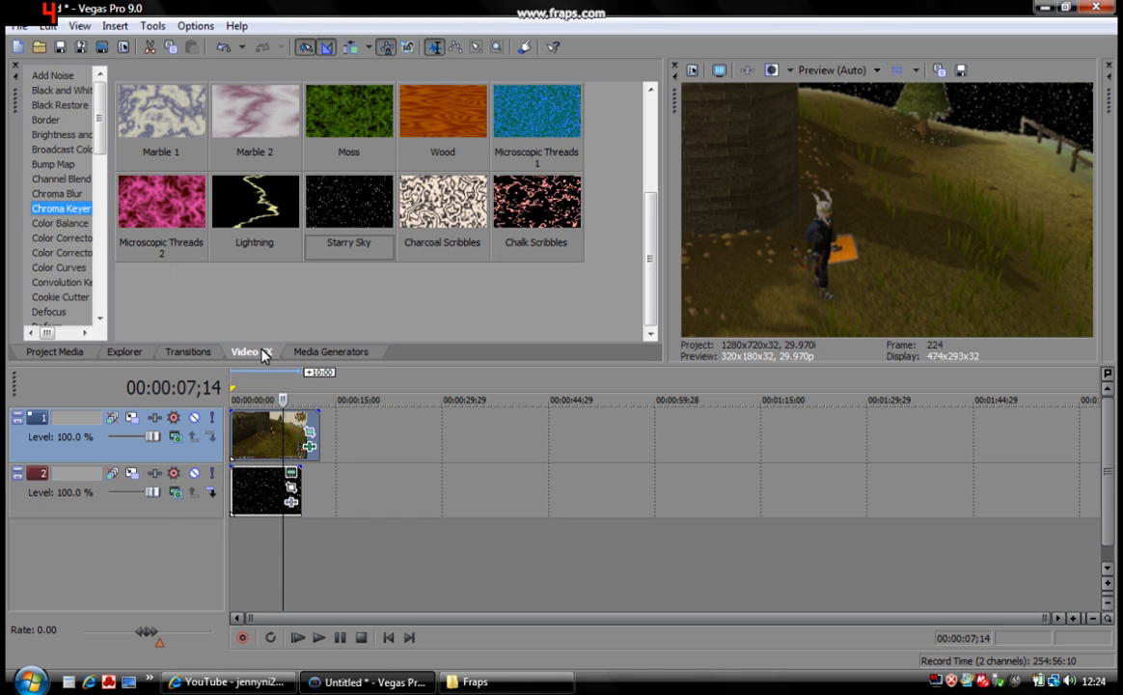
click(62, 237)
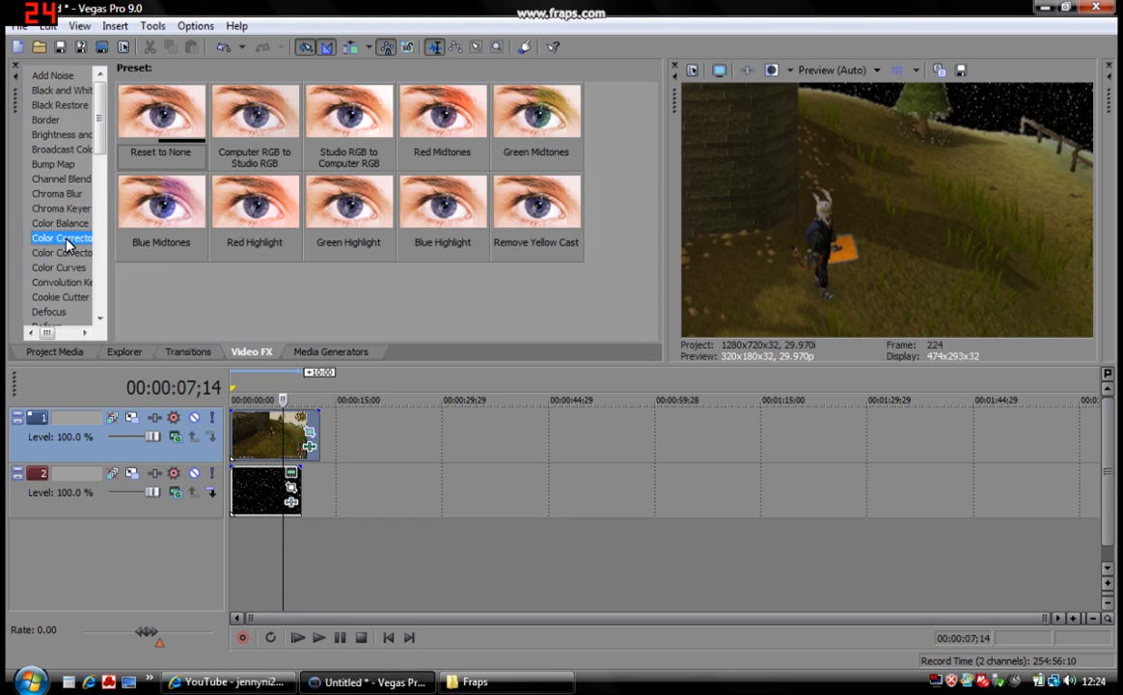
click(80, 253)
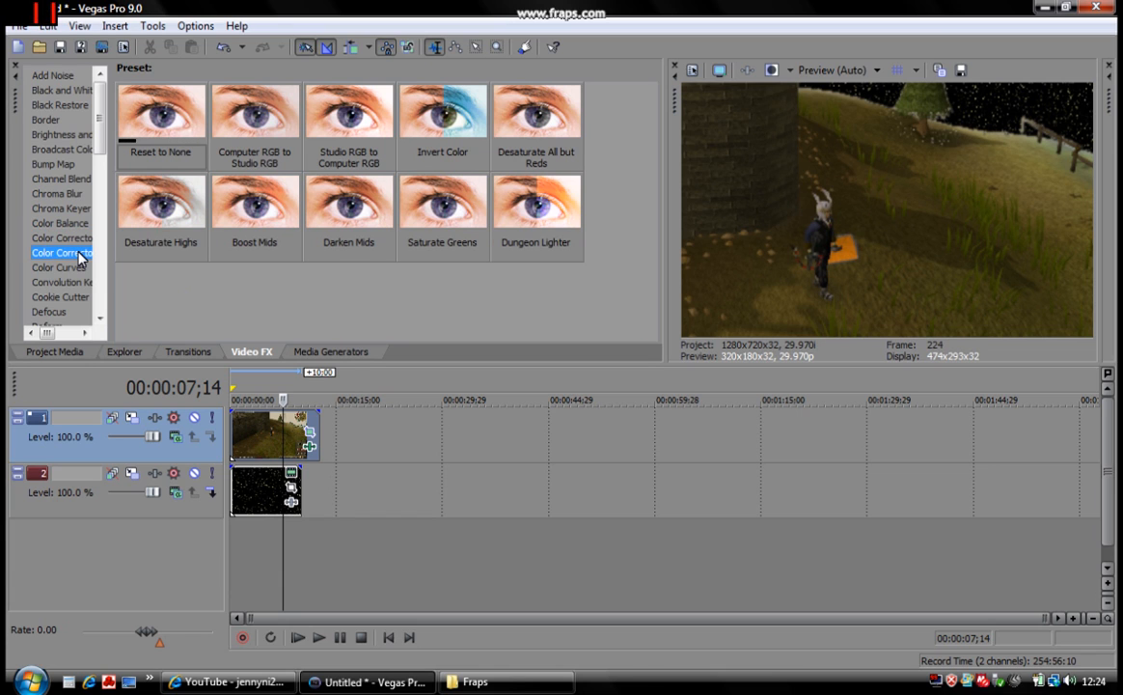
scroll(80, 253, down, 1)
click(72, 212)
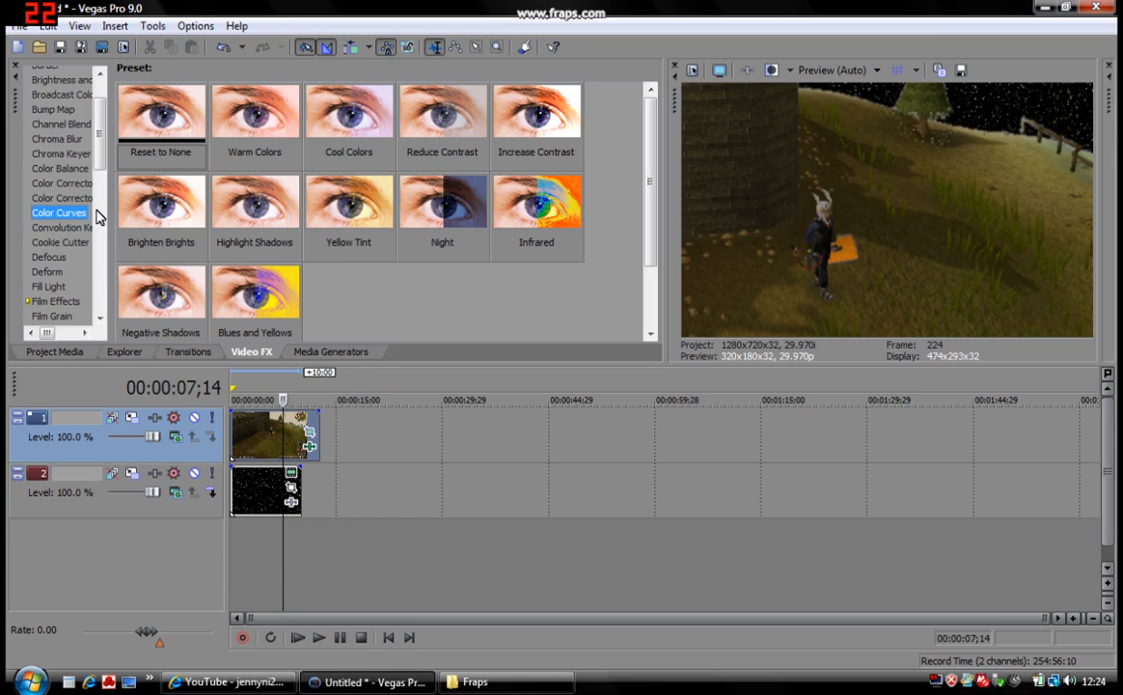
drag(426, 215, 251, 433)
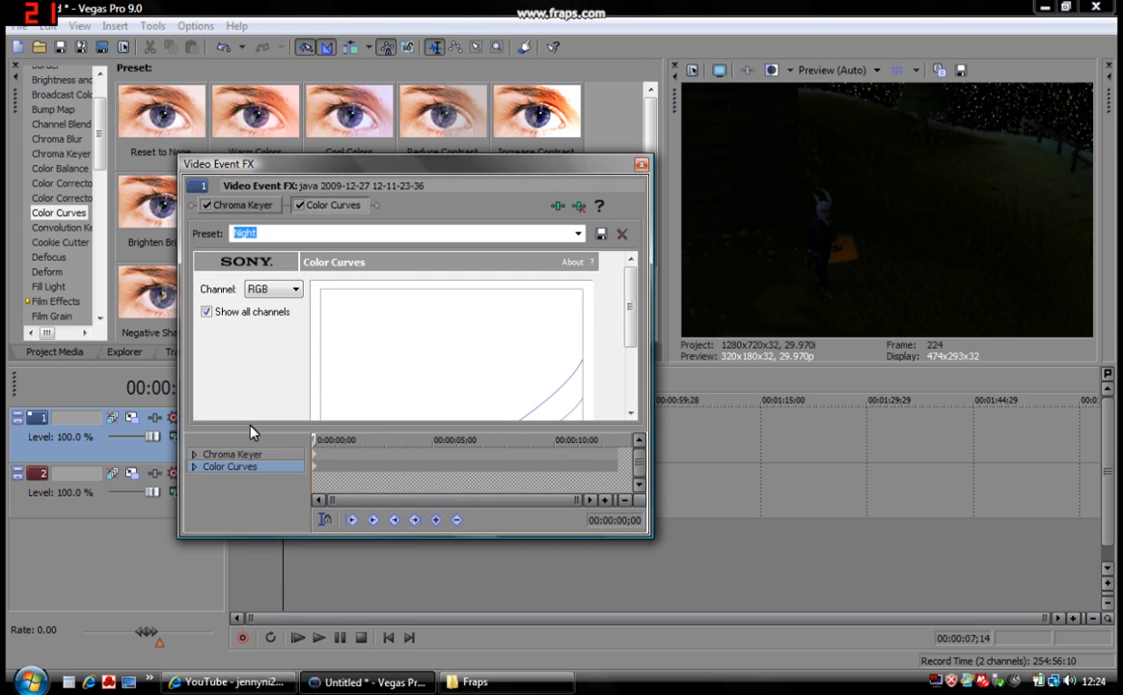
Step: Replace the Color Curves effect on the gameplay clip with the Blue Midtones preset of the Color Corrector
click(579, 206)
click(641, 165)
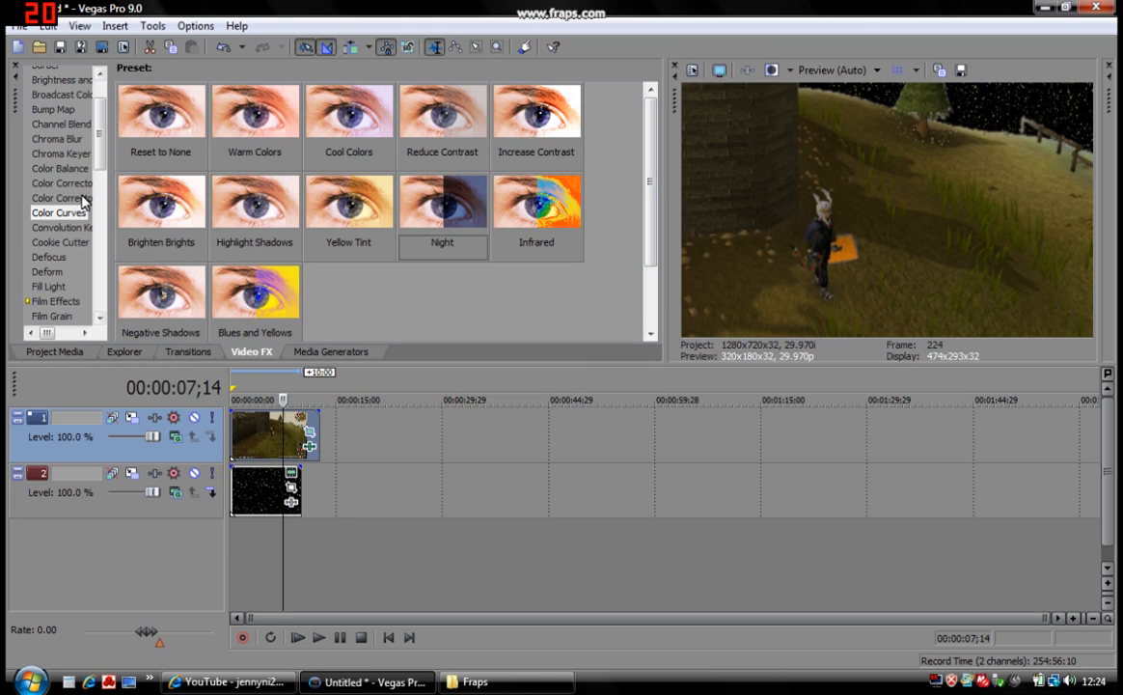
click(81, 185)
drag(160, 203, 280, 434)
Step: Adjust the Color Corrector's color wheels and sliders to give the gameplay a strong blue-purple night tint, close the settings and play the result
mouse_move(496, 385)
mouse_down()
mouse_move(467, 385)
mouse_move(489, 385)
mouse_up()
drag(300, 405, 315, 405)
drag(499, 407, 495, 406)
drag(631, 365, 631, 332)
drag(423, 326, 436, 331)
mouse_move(531, 322)
mouse_down()
mouse_move(546, 348)
mouse_move(527, 326)
mouse_up()
scroll(557, 370, up, 2)
scroll(557, 371, down, 4)
mouse_move(294, 384)
mouse_down()
mouse_move(316, 390)
mouse_move(253, 386)
mouse_move(282, 386)
mouse_up()
drag(490, 385, 527, 384)
click(641, 166)
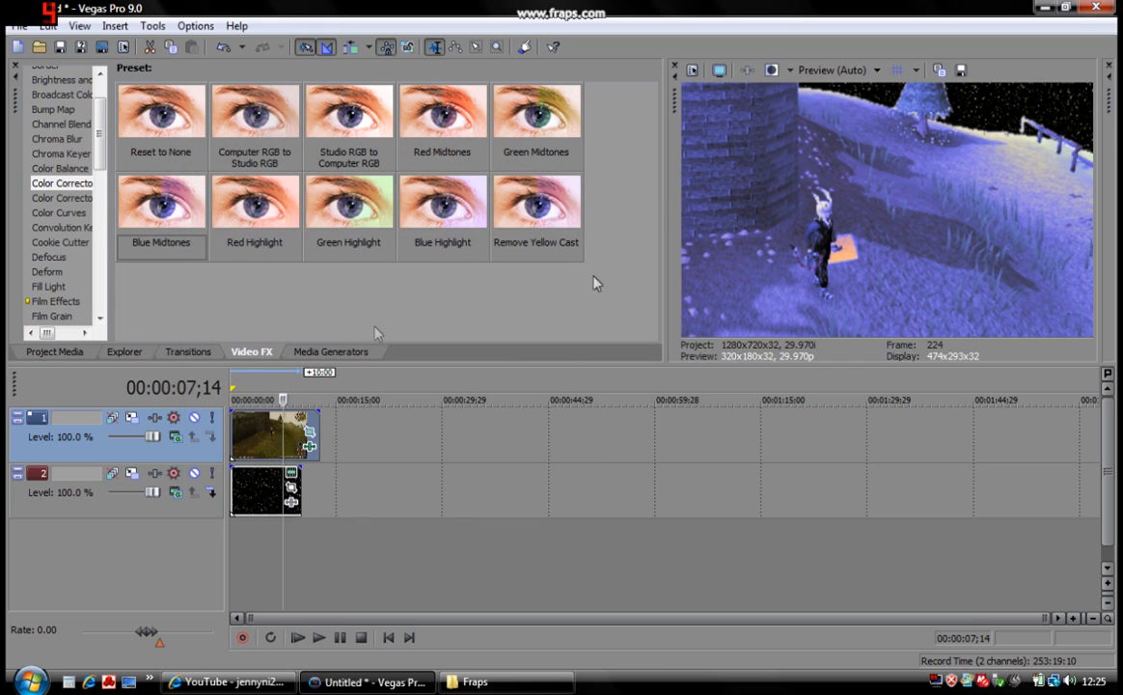
click(297, 636)
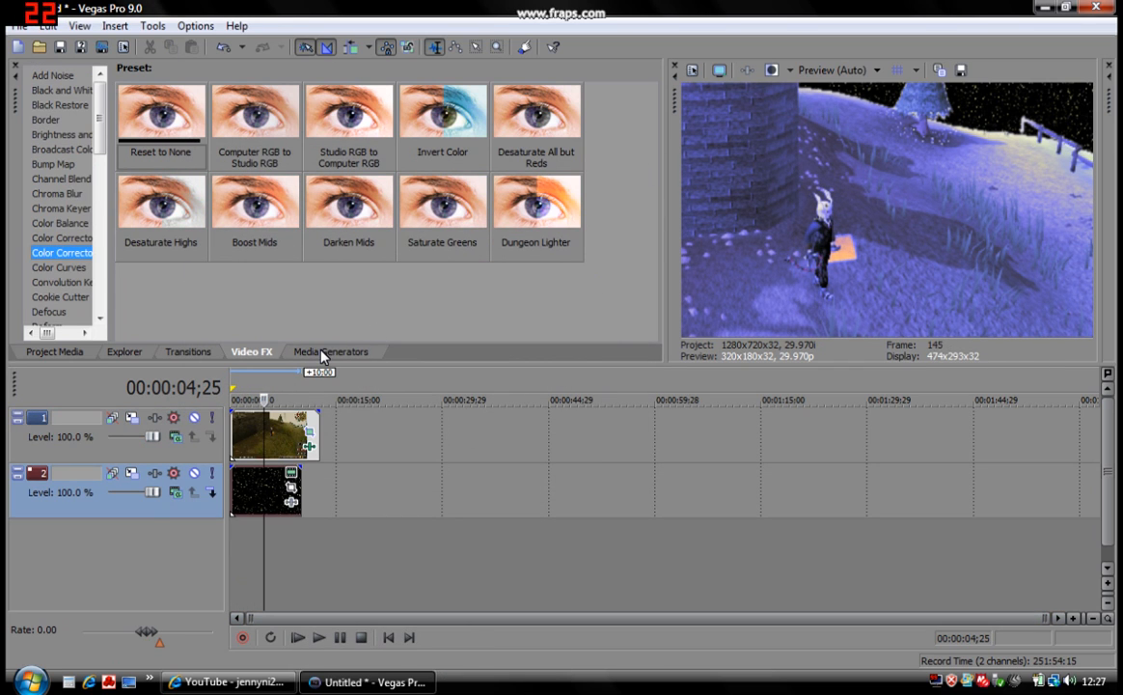
Step: Apply the Hard Flash preset of the Flash transition to the end of the gameplay clip and close its settings
click(323, 352)
click(187, 351)
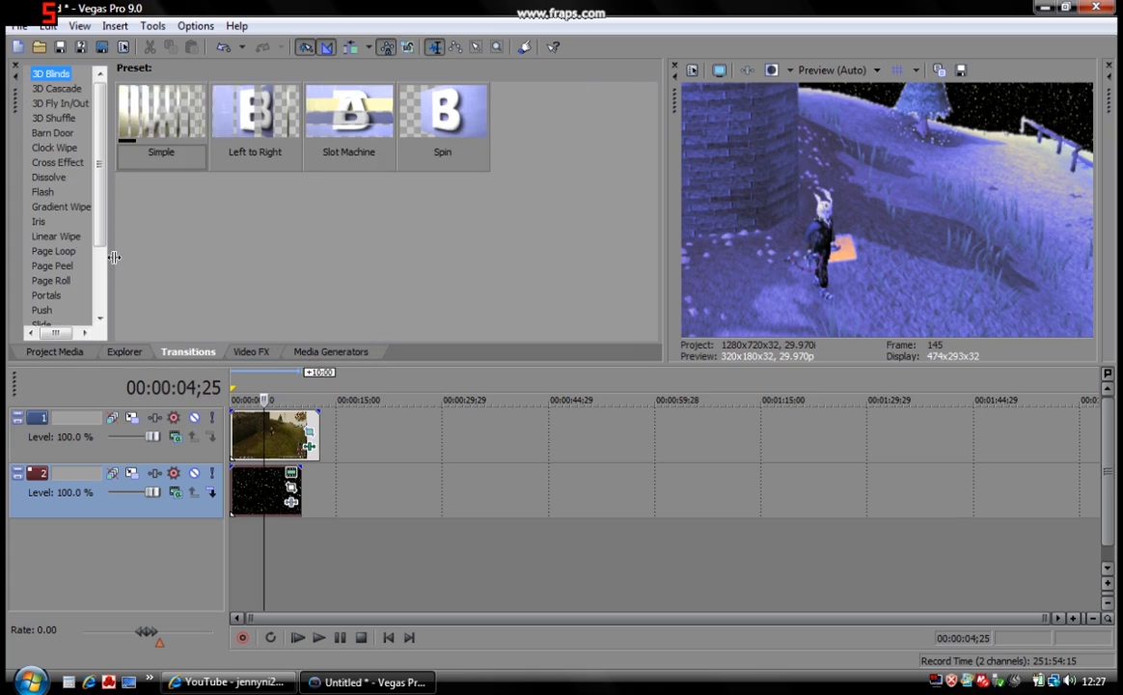
click(50, 266)
scroll(50, 271, down, 2)
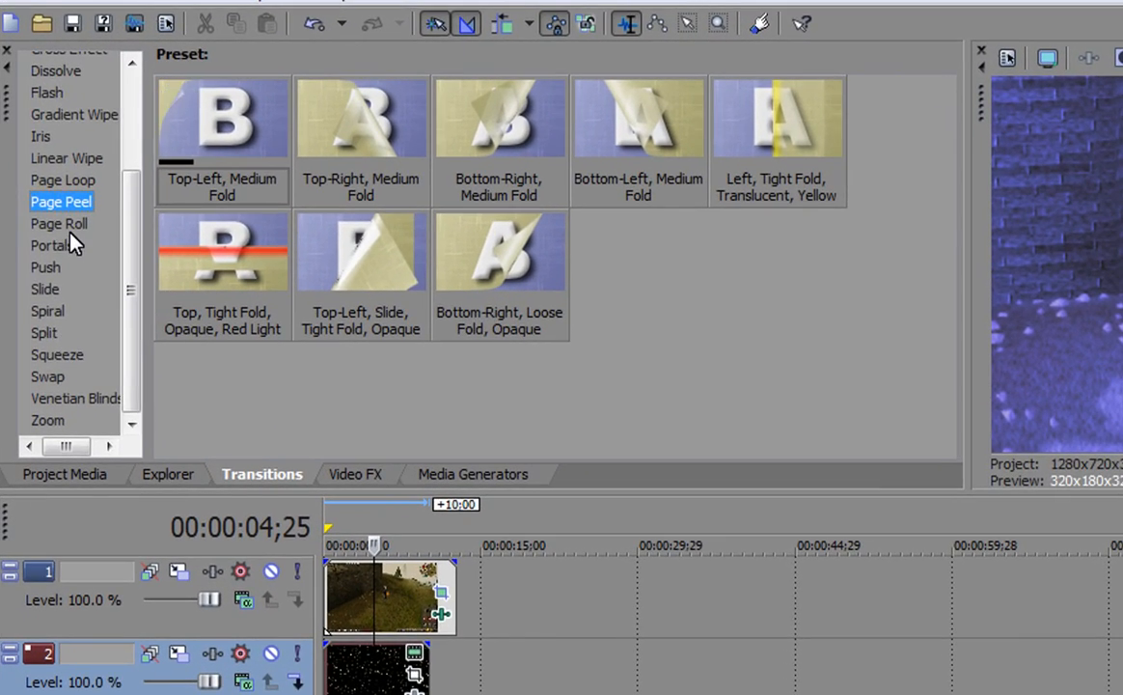
scroll(63, 210, up, 2)
click(47, 172)
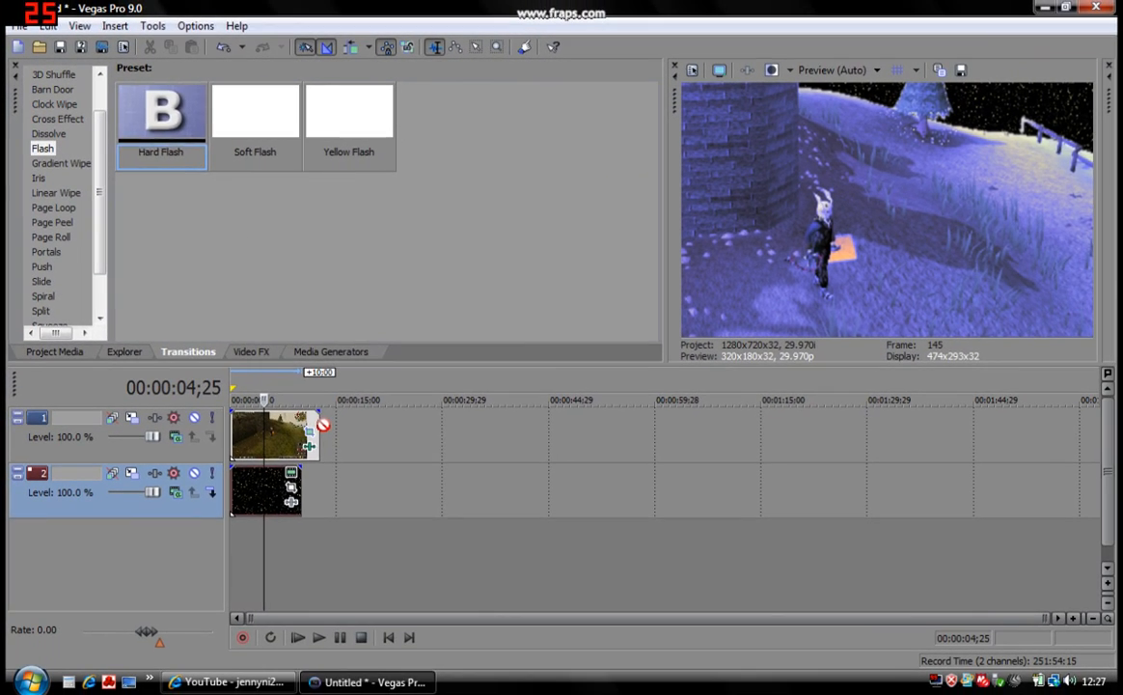
mouse_move(321, 422)
mouse_down()
mouse_move(316, 443)
mouse_move(320, 433)
mouse_up()
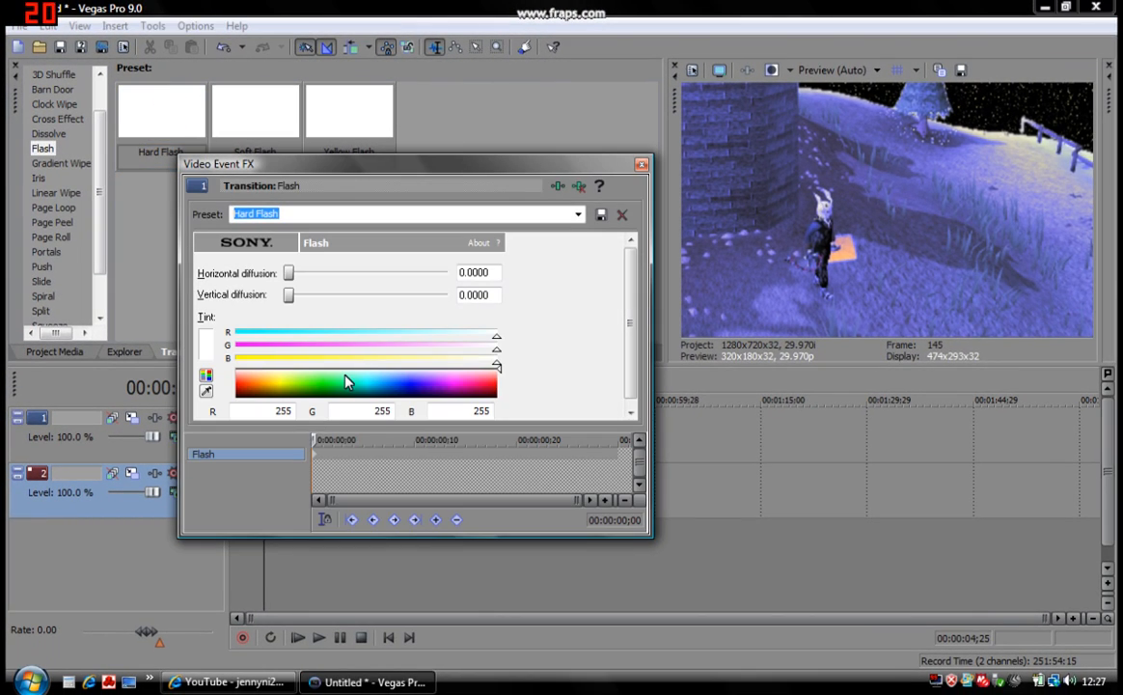
click(640, 165)
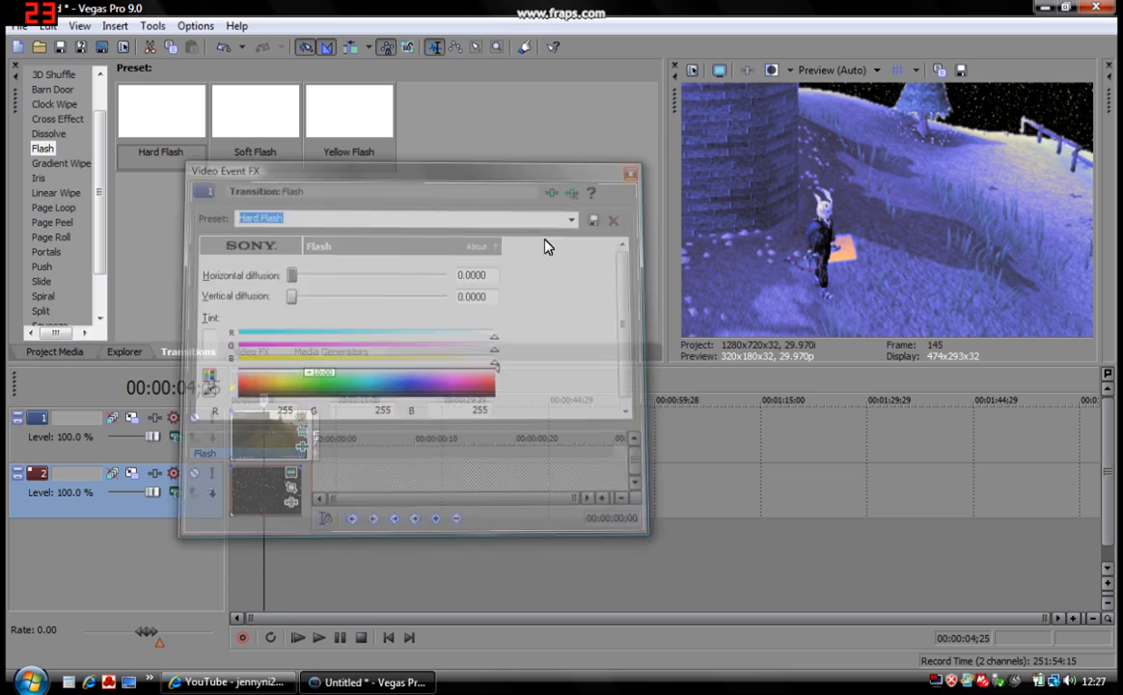
Step: Play the timeline through to the end of the gameplay clip to preview the flash transition
scroll(314, 440, up, 3)
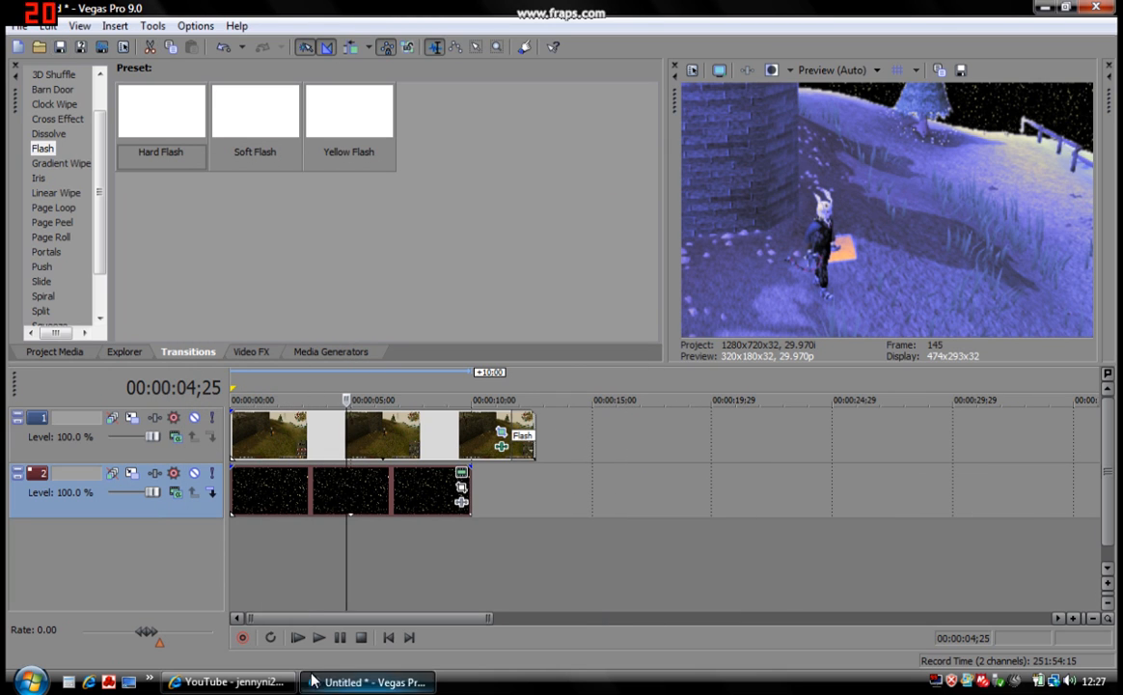
click(320, 639)
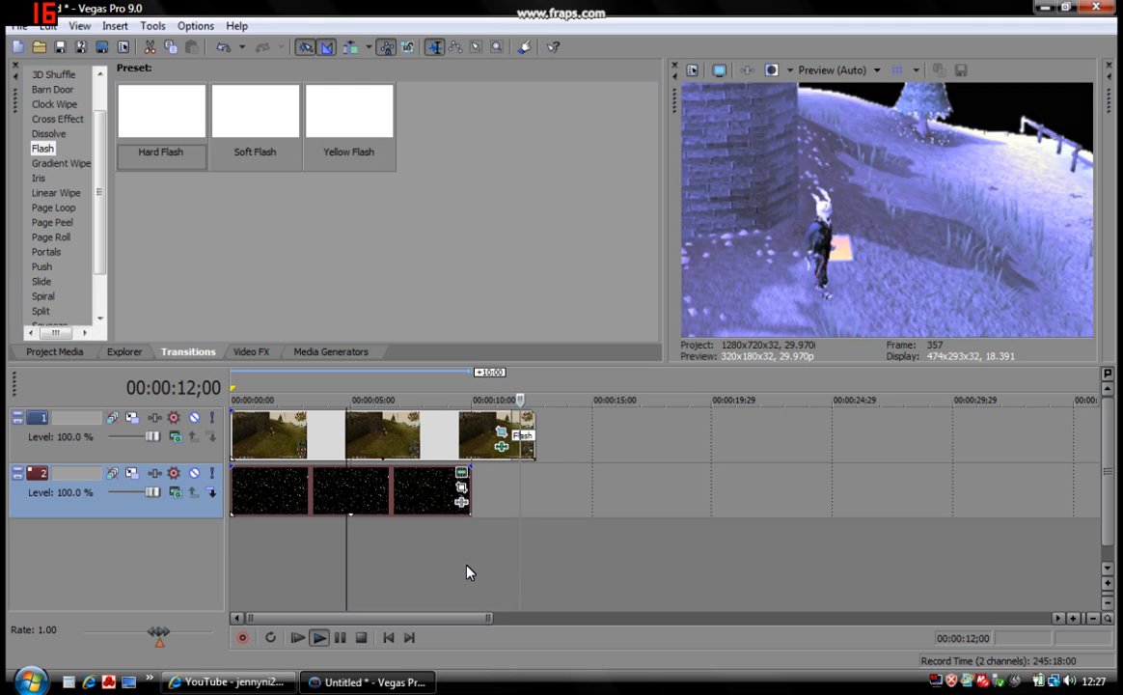
scroll(527, 471, down, 2)
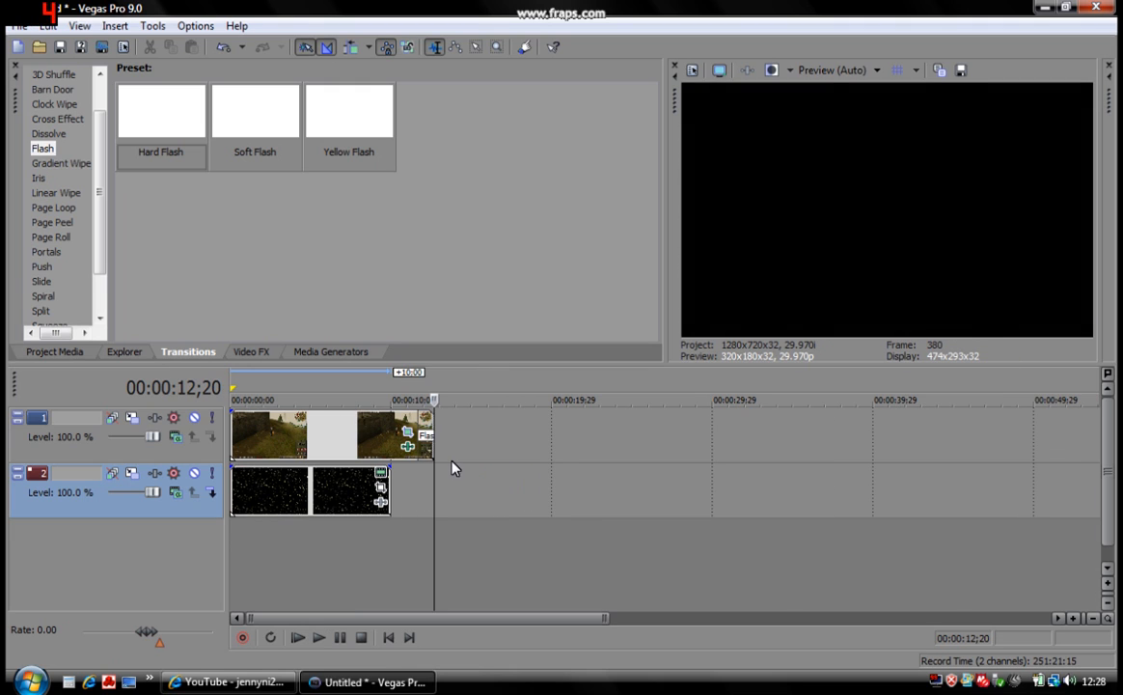
Step: Trim the end of the gameplay clip on the timeline by 1:09
click(402, 435)
scroll(434, 456, up, 2)
drag(534, 448, 503, 450)
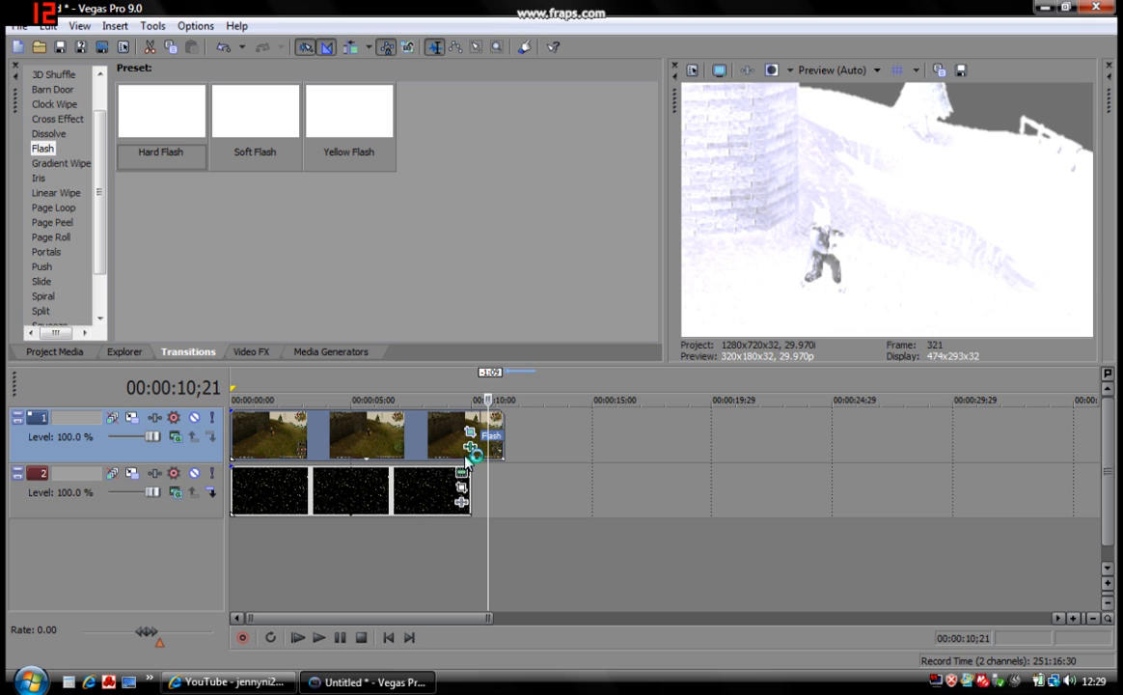
Step: Play the gameplay clip from 00:00:09;05 and move frame by frame through the flash at its end
click(450, 449)
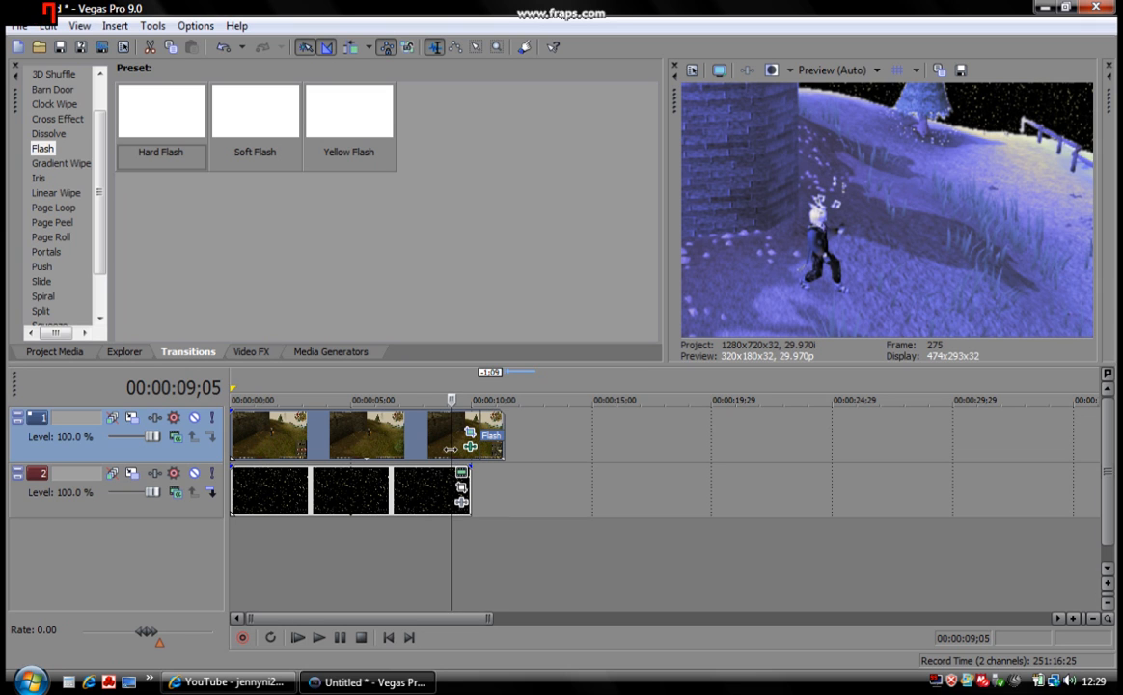
key(space)
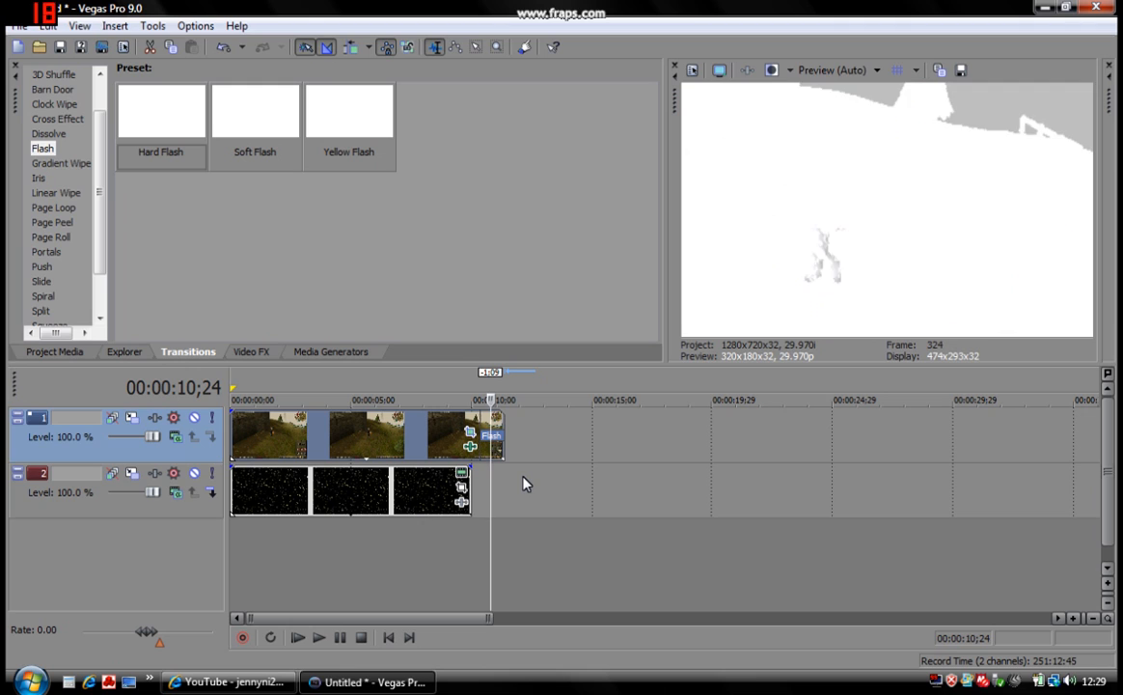
key(Right)
key(Right)
key(Right)
key(Right)
key(Right)
key(Right)
key(Right)
key(Right)
key(Right)
key(Right)
key(Right)
key(Right)
click(491, 490)
scroll(513, 494, down, 1)
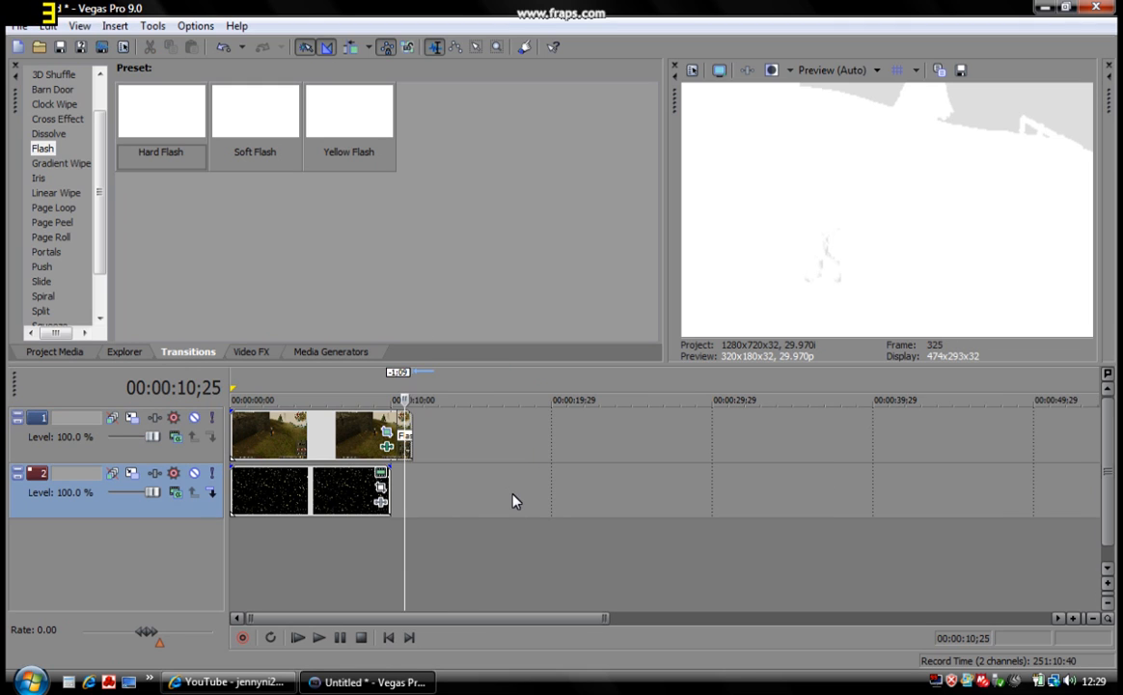
scroll(514, 501, up, 2)
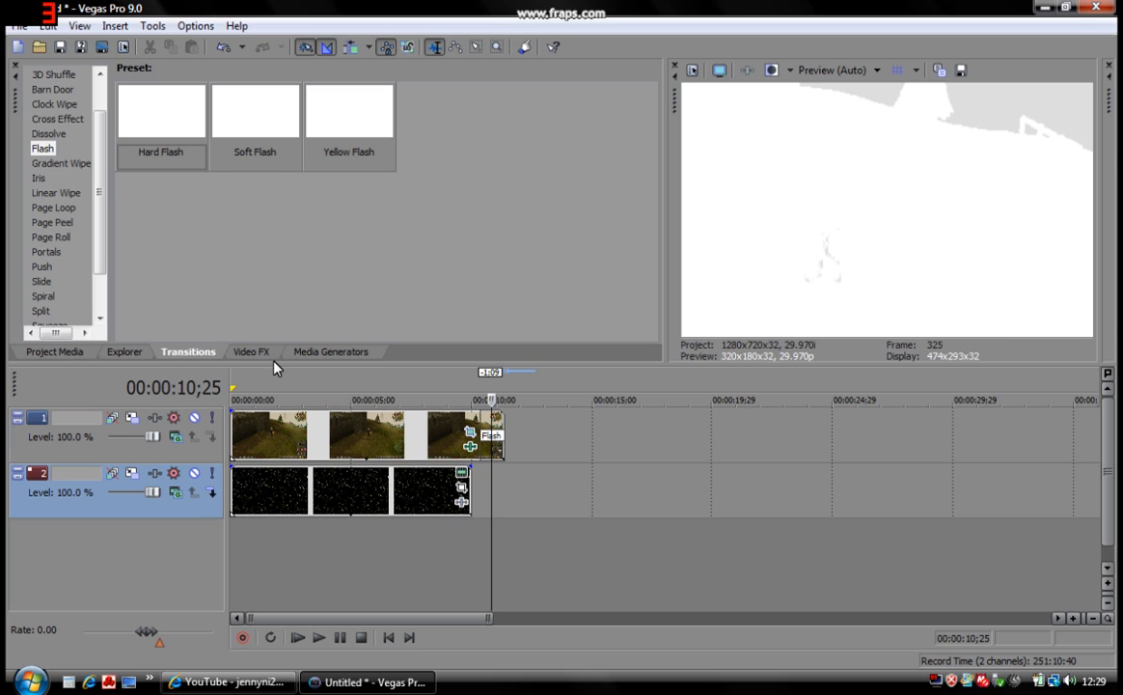
Step: Add a Default Text event just after the gameplay clip on video track 1 and close its generator settings
click(304, 353)
click(41, 179)
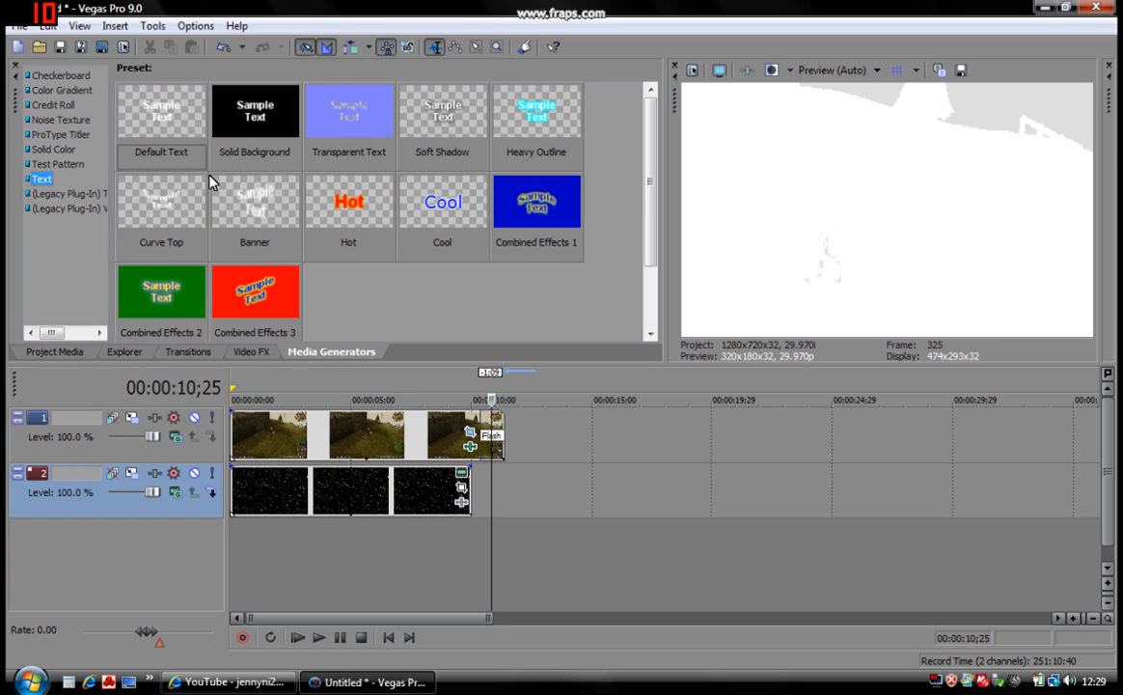
drag(207, 158, 533, 436)
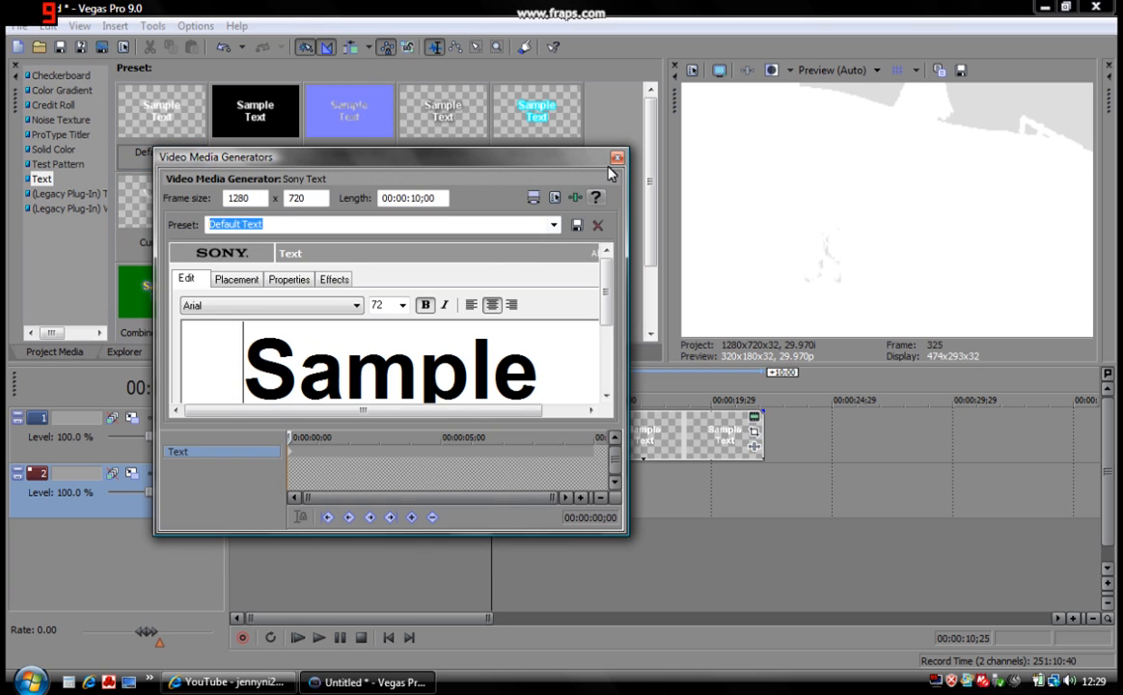
click(615, 162)
Step: Insert a new video track above the gameplay and move the text event to its start, placing the cursor at 00:00:01;20
right_click(102, 443)
click(166, 476)
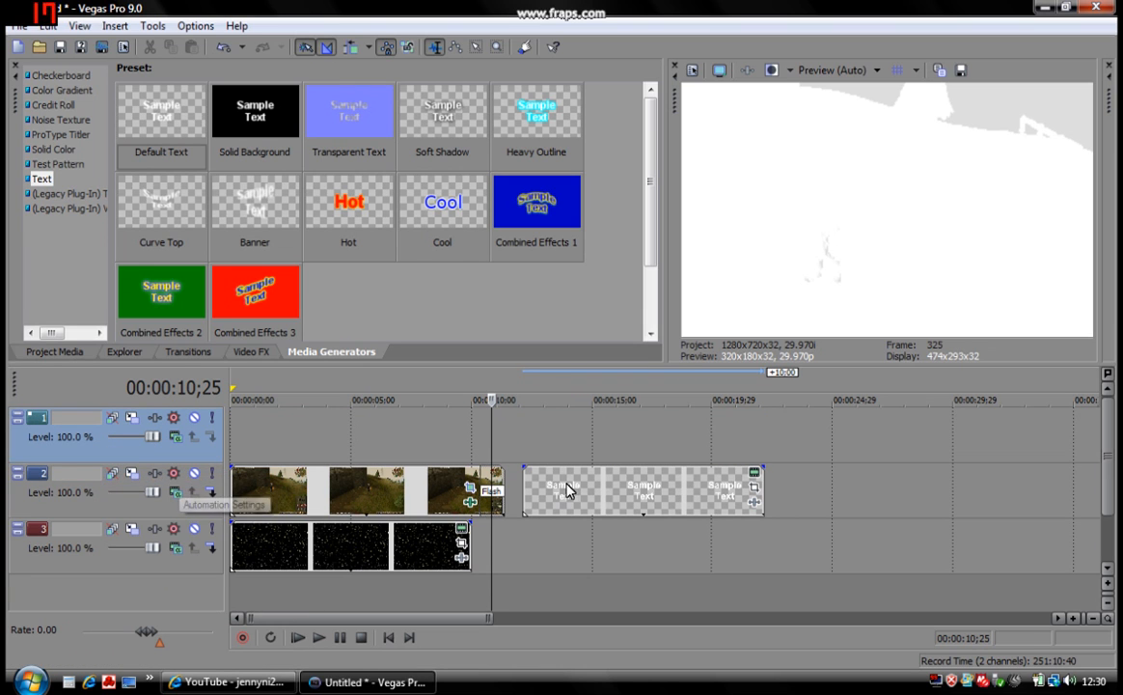
drag(539, 463, 249, 436)
click(271, 450)
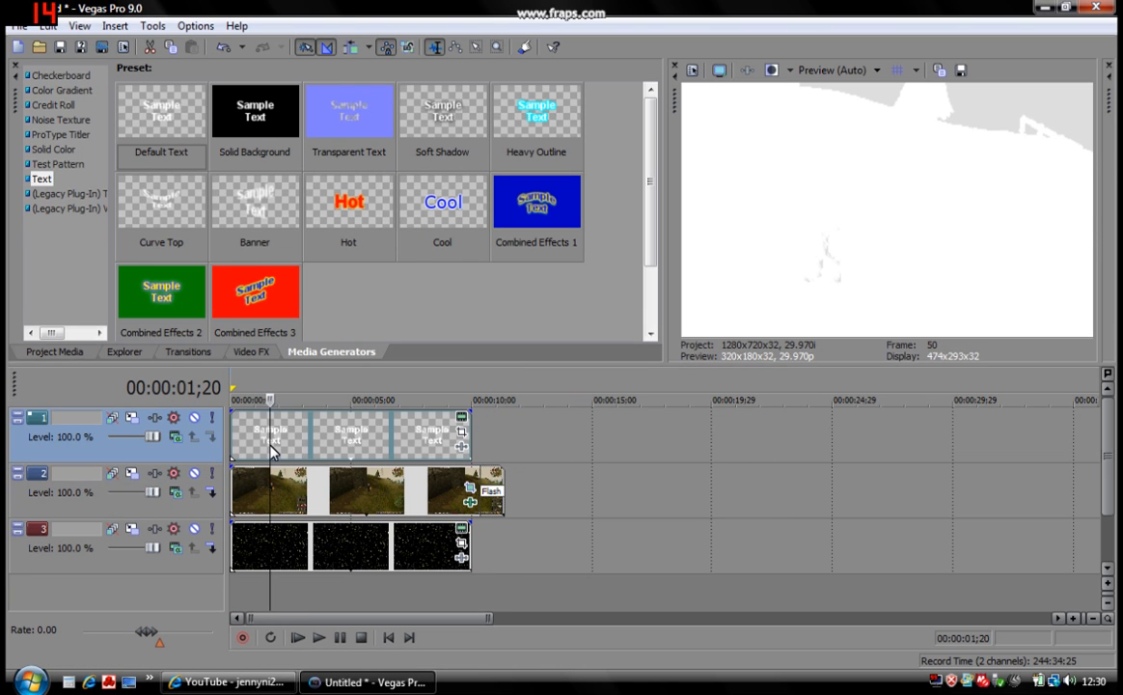
Step: Replace the text event's sample text with "Vegas tutorial"
click(461, 417)
key(ctrl+a)
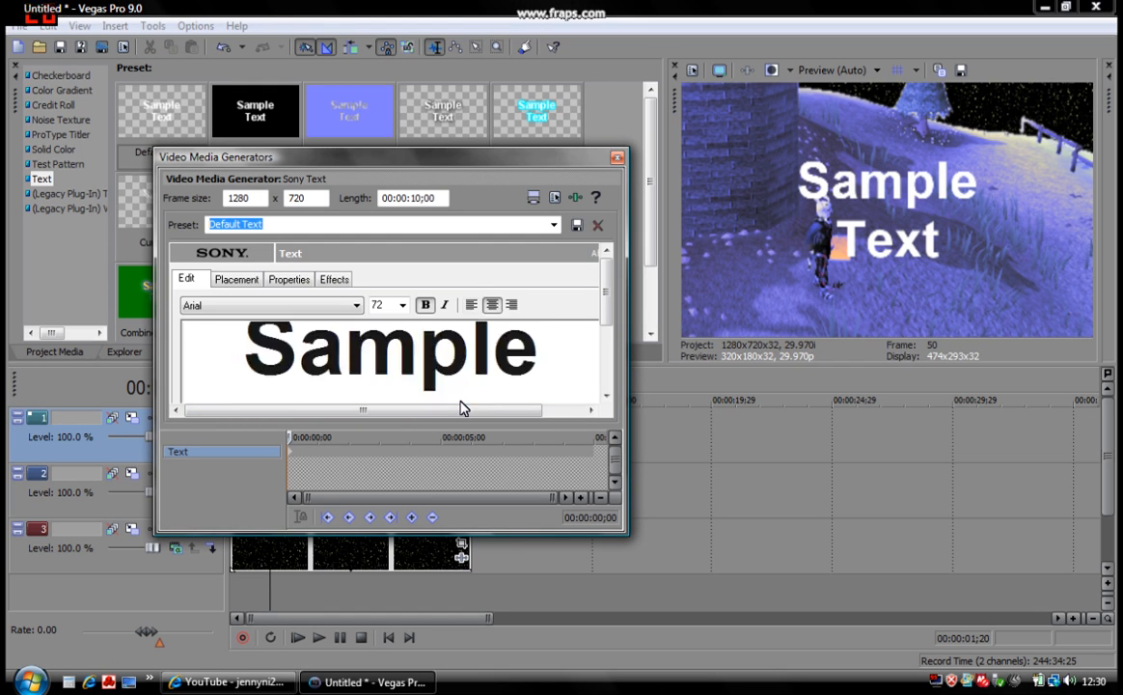
key(Delete)
text(Vegas)
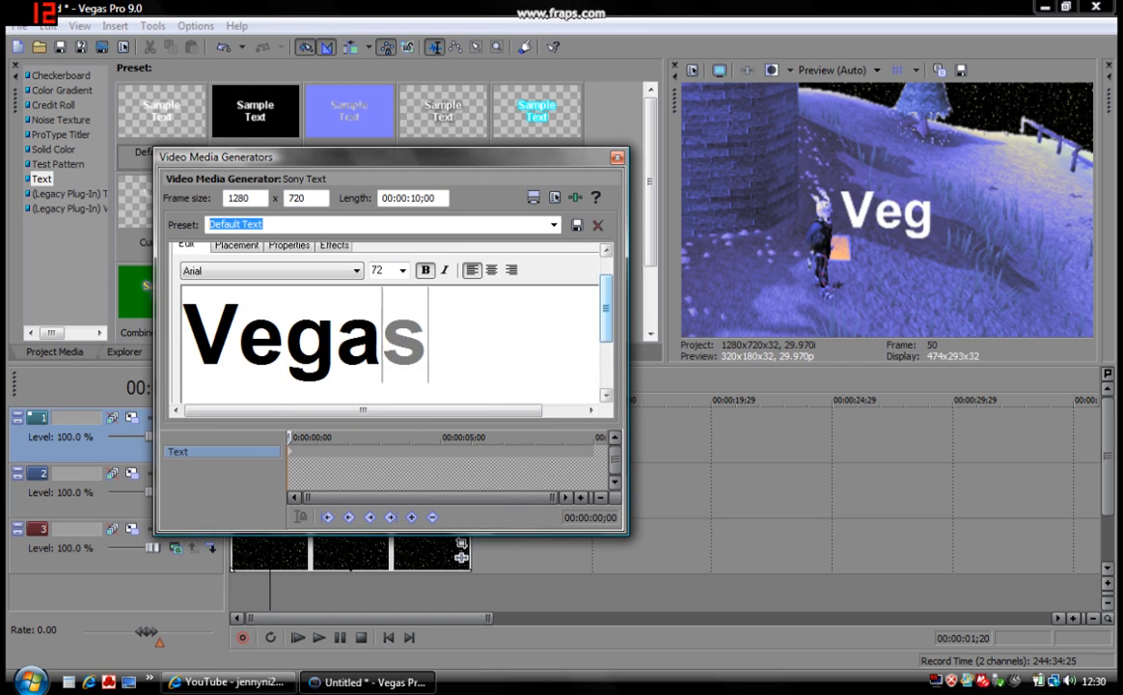
text( tutorial)
Step: Set the font of the "Vegas tutorial" text to Candara
click(314, 270)
click(213, 603)
click(289, 270)
click(268, 388)
click(289, 270)
click(222, 422)
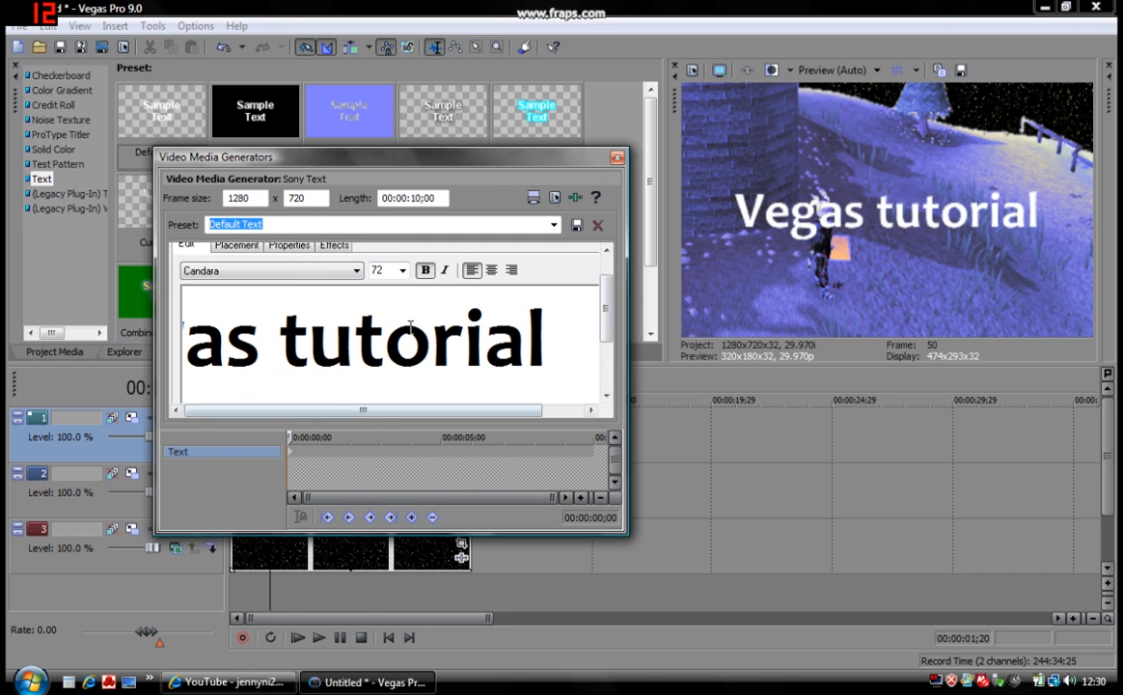
Step: Set the text color's alpha to 0 and draw a white outline with feather 0.135 and width 0.327
click(289, 247)
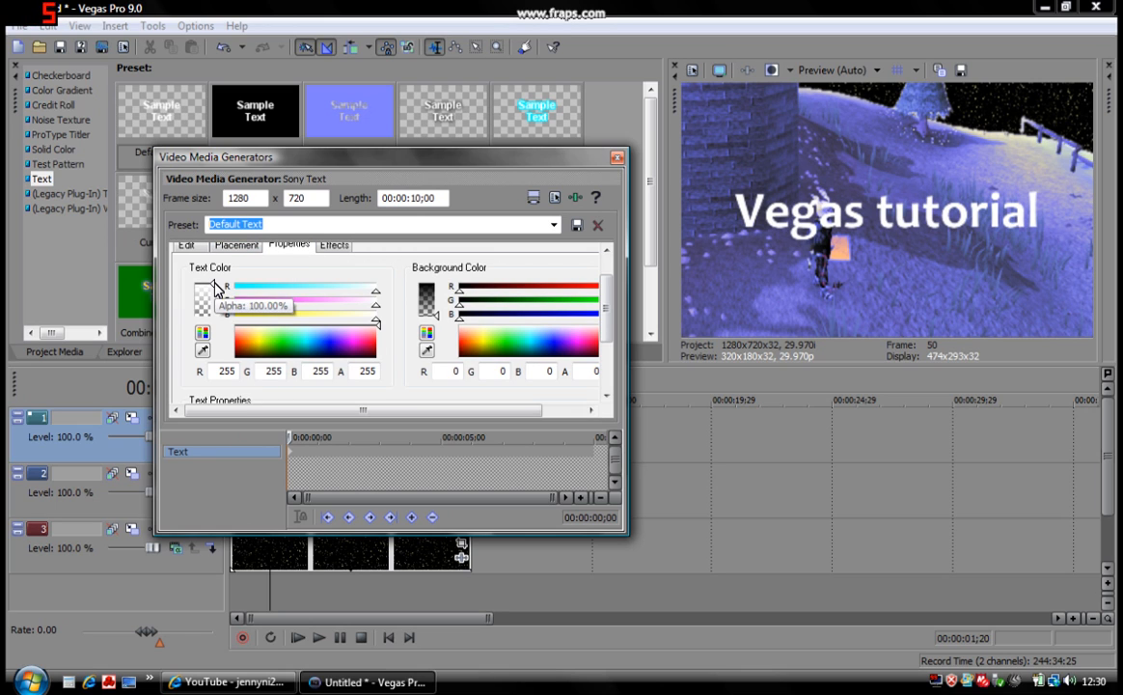
drag(211, 284, 220, 334)
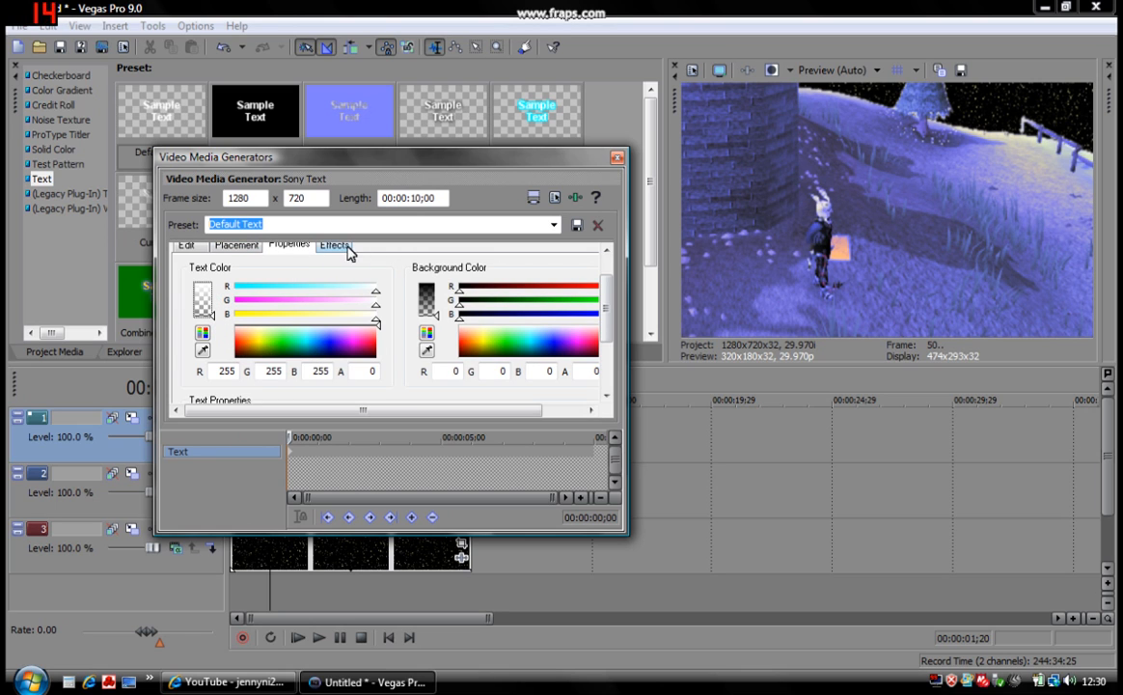
scroll(608, 335, up, 2)
click(334, 278)
click(380, 319)
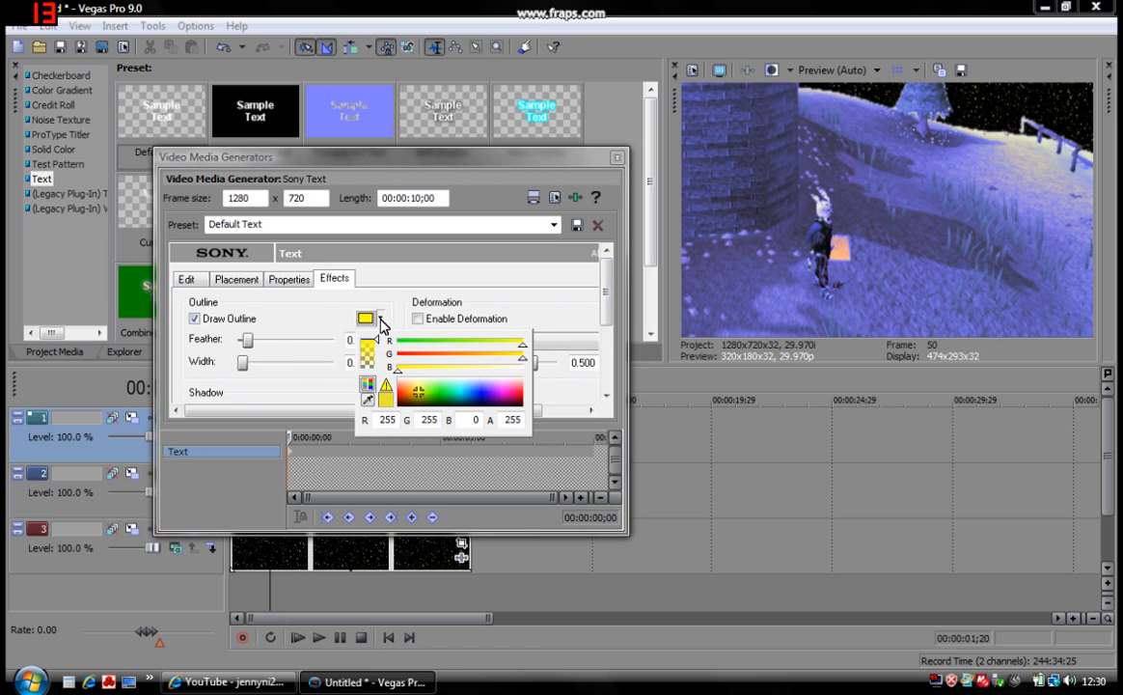
click(417, 390)
mouse_move(242, 362)
mouse_down()
mouse_move(271, 368)
mouse_move(254, 344)
mouse_up()
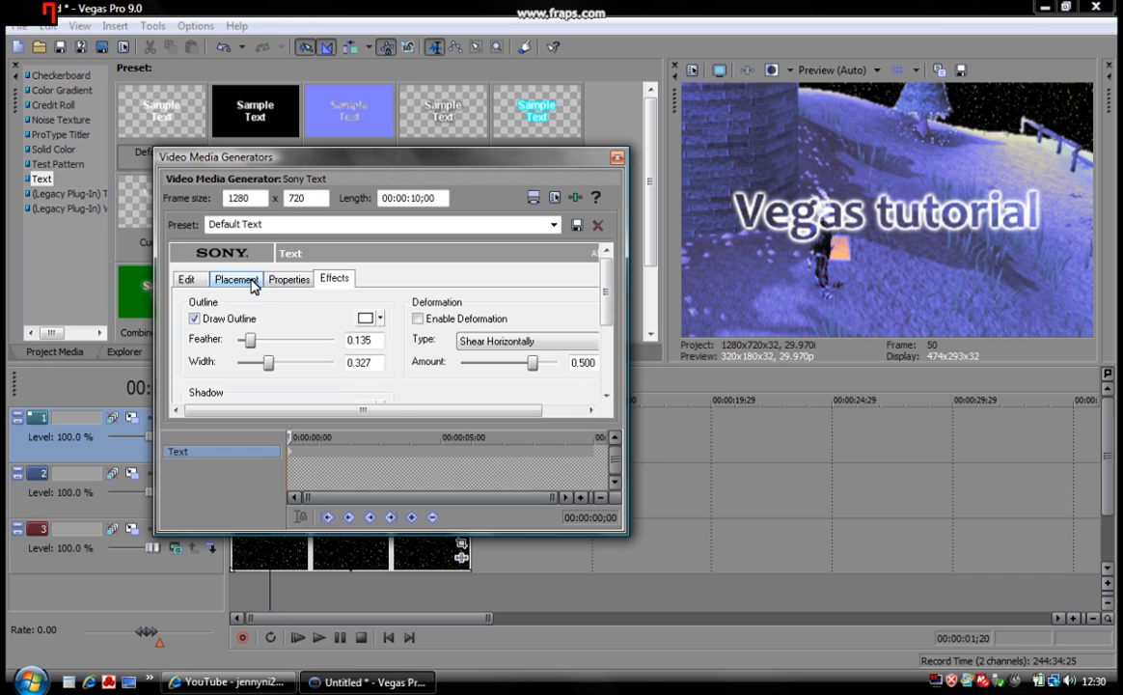
Step: Move the title near the top of the frame at X 0.098, Y -0.624 and widen its outline to 0.563
click(238, 280)
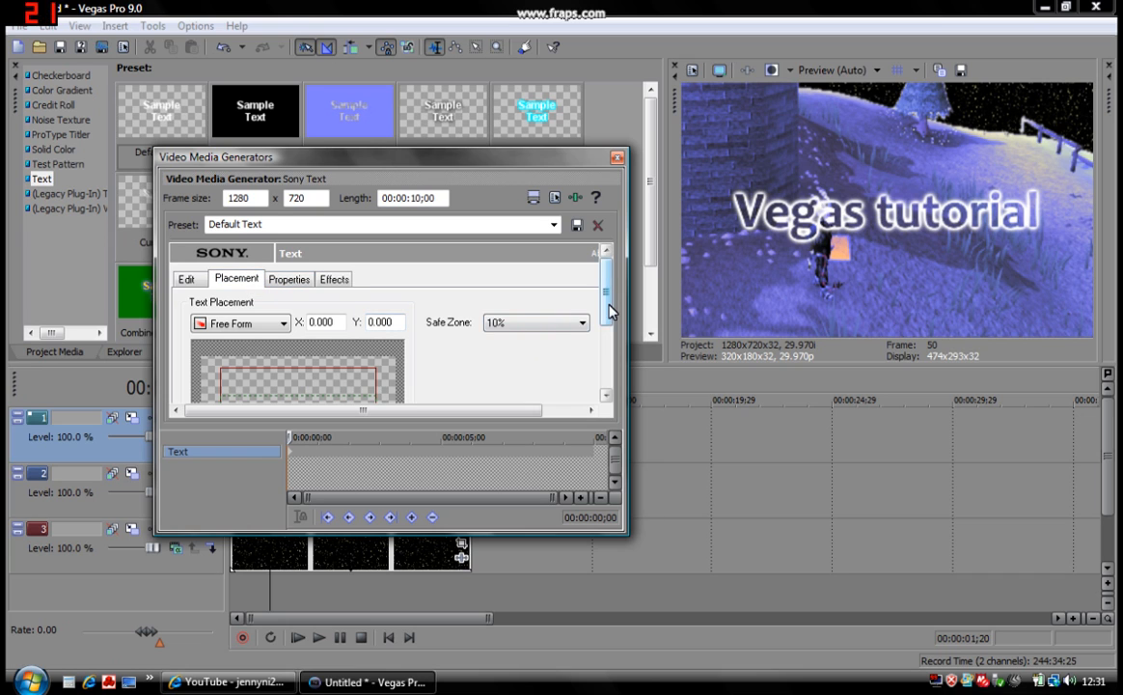
scroll(554, 290, down, 3)
drag(347, 340, 356, 309)
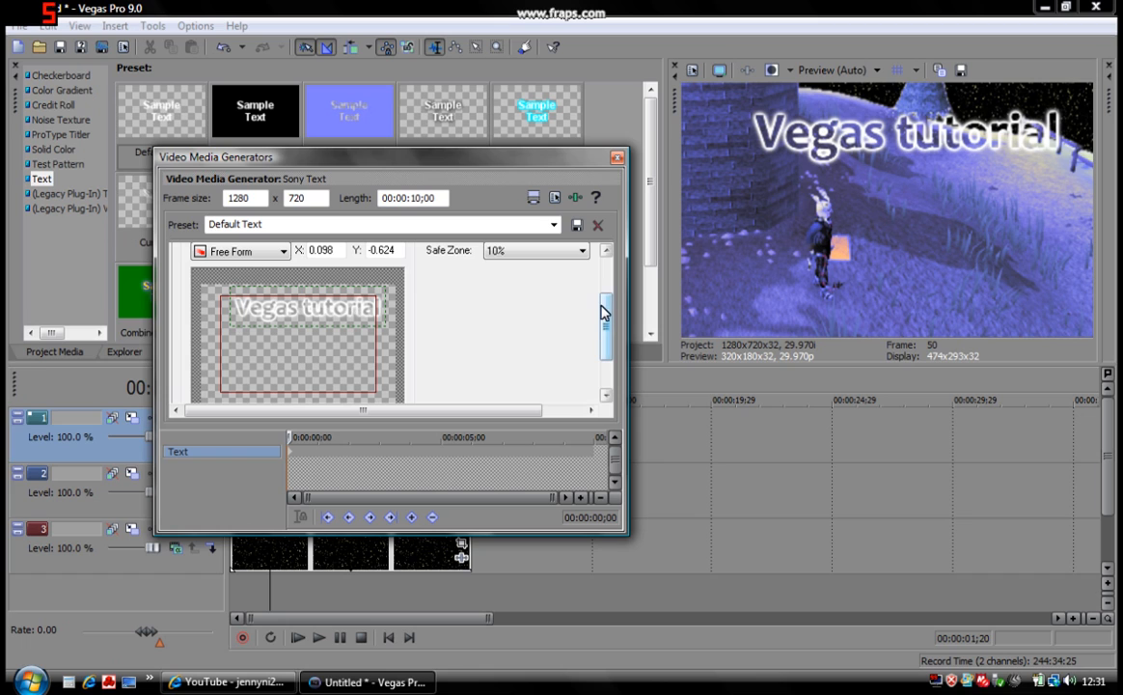
drag(602, 290, 606, 267)
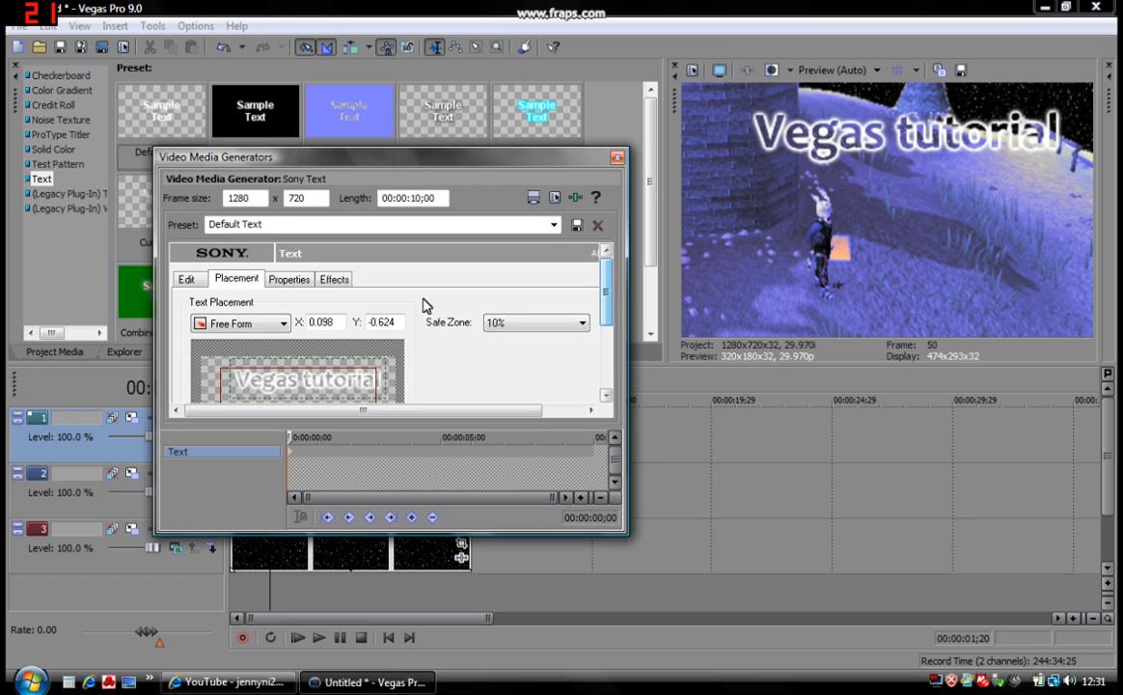
click(334, 279)
drag(271, 367, 294, 366)
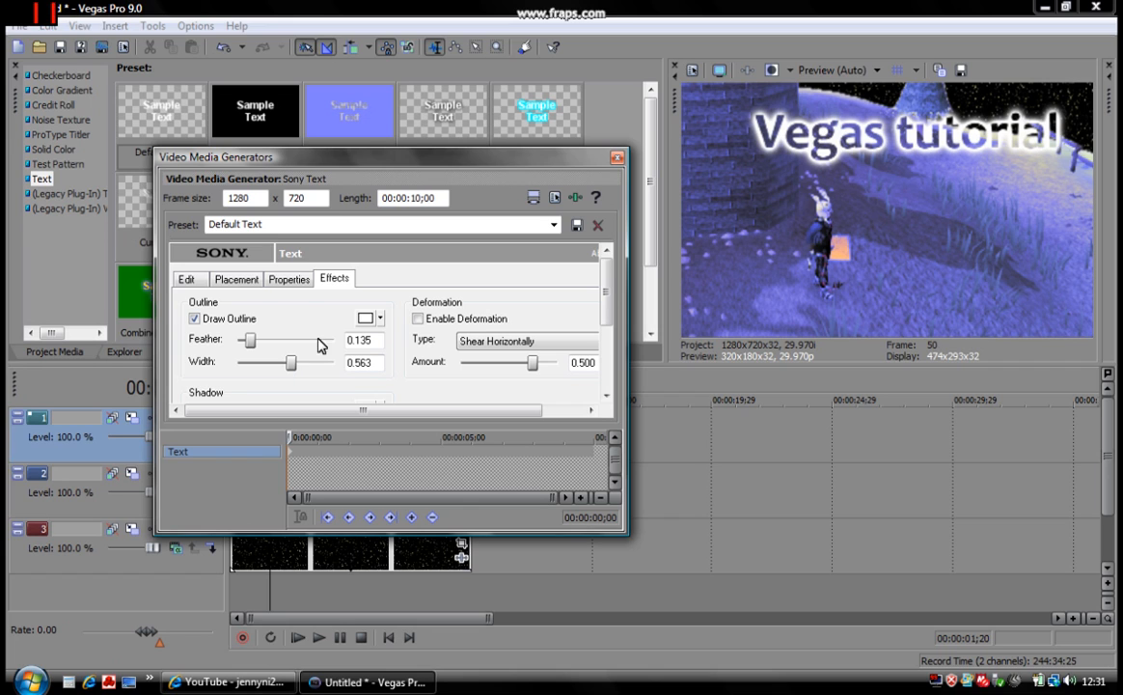
Step: Set the title's text color to black with partial transparency
click(287, 280)
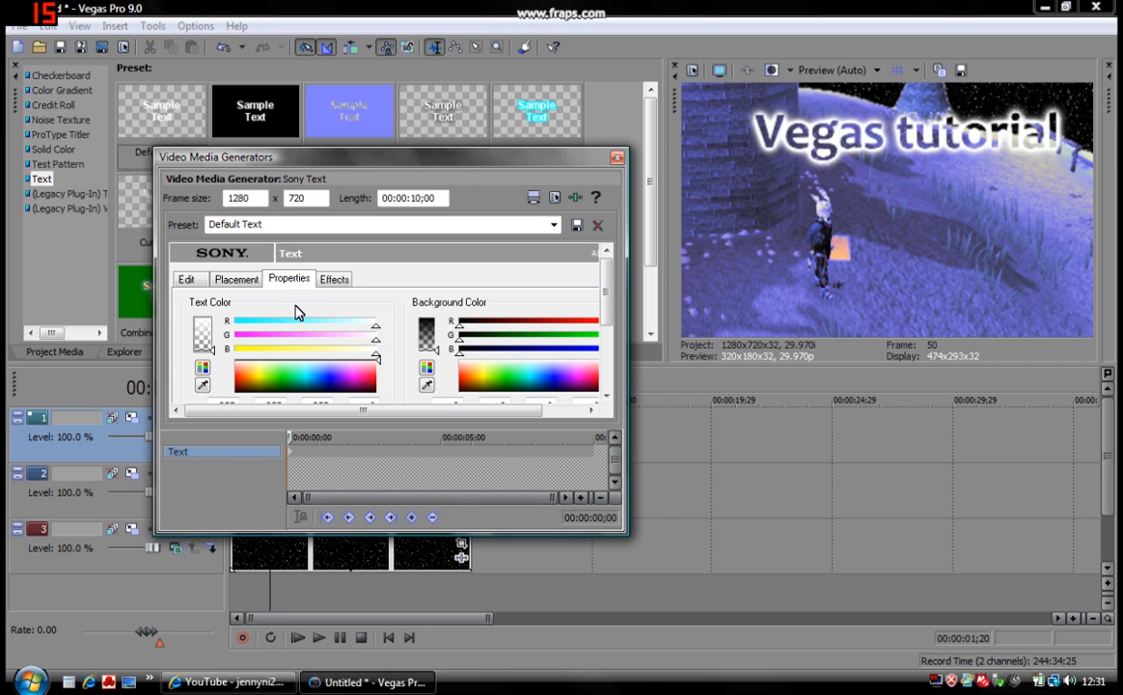
drag(216, 350, 218, 329)
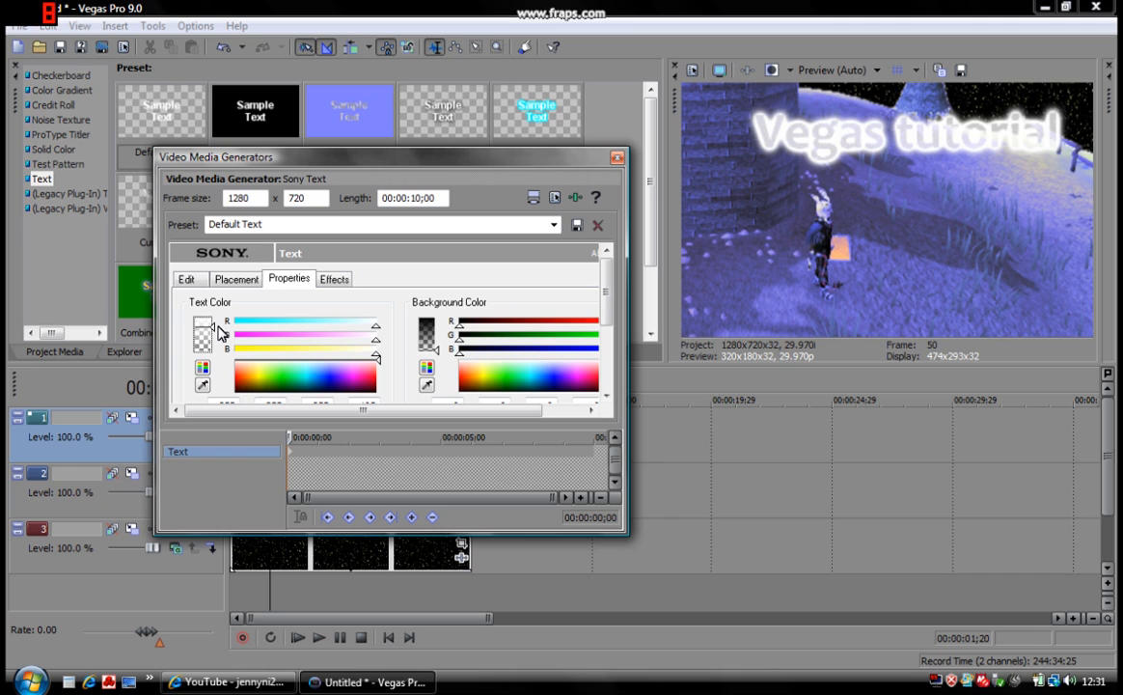
drag(331, 389, 312, 409)
click(211, 336)
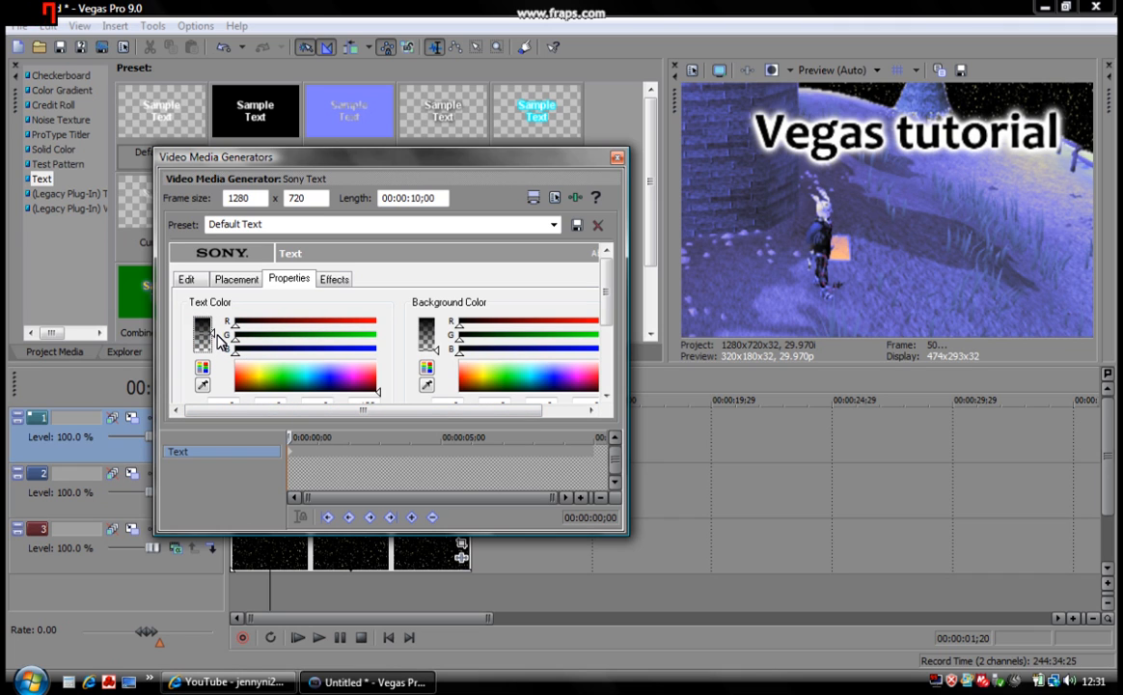
drag(217, 335, 218, 339)
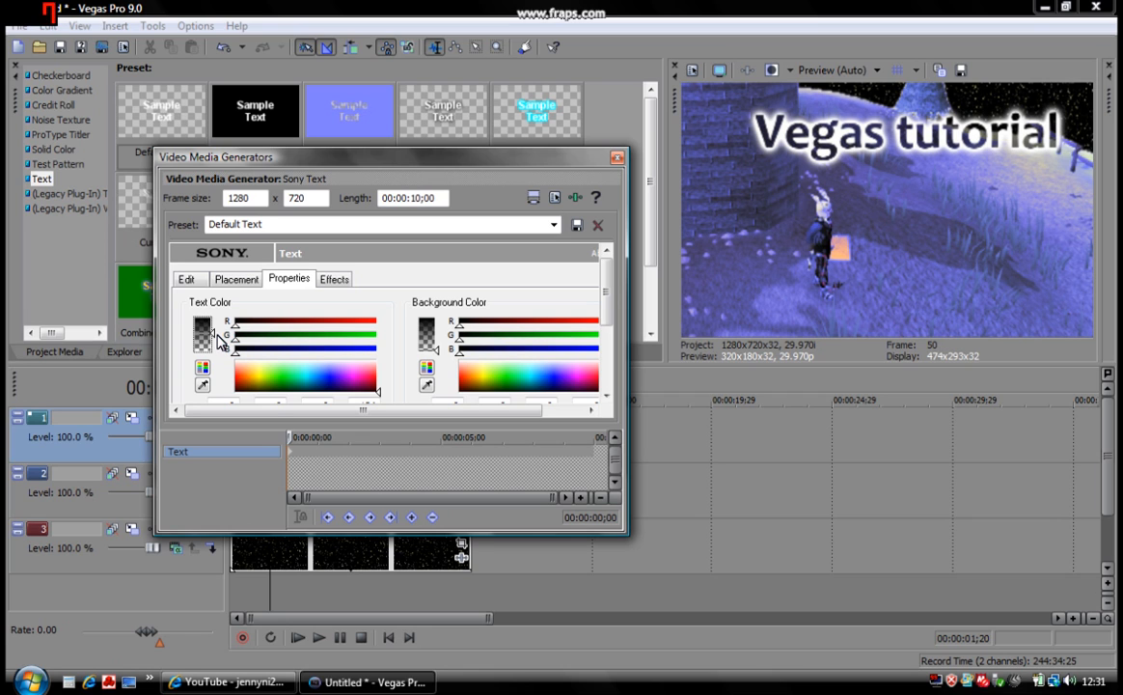
Step: Add a pan/crop keyframe at 00:00:03;29 on the gameplay clip and zoom in to a width of 398.8 and height of 246.7
click(617, 159)
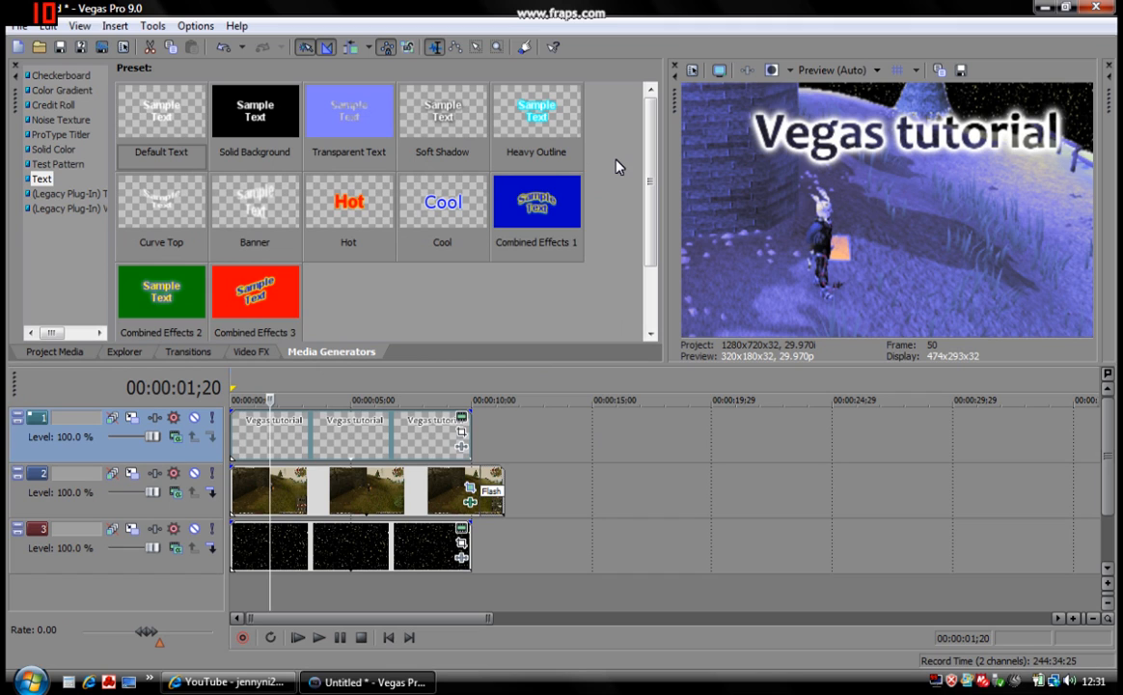
click(470, 491)
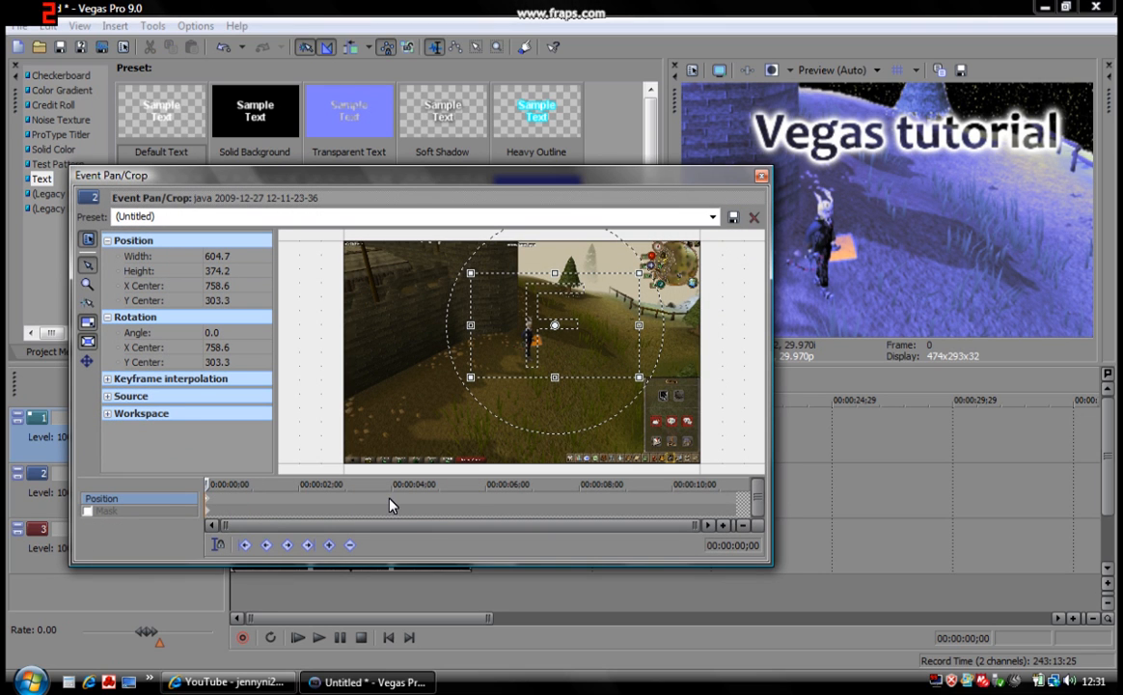
click(391, 504)
click(329, 546)
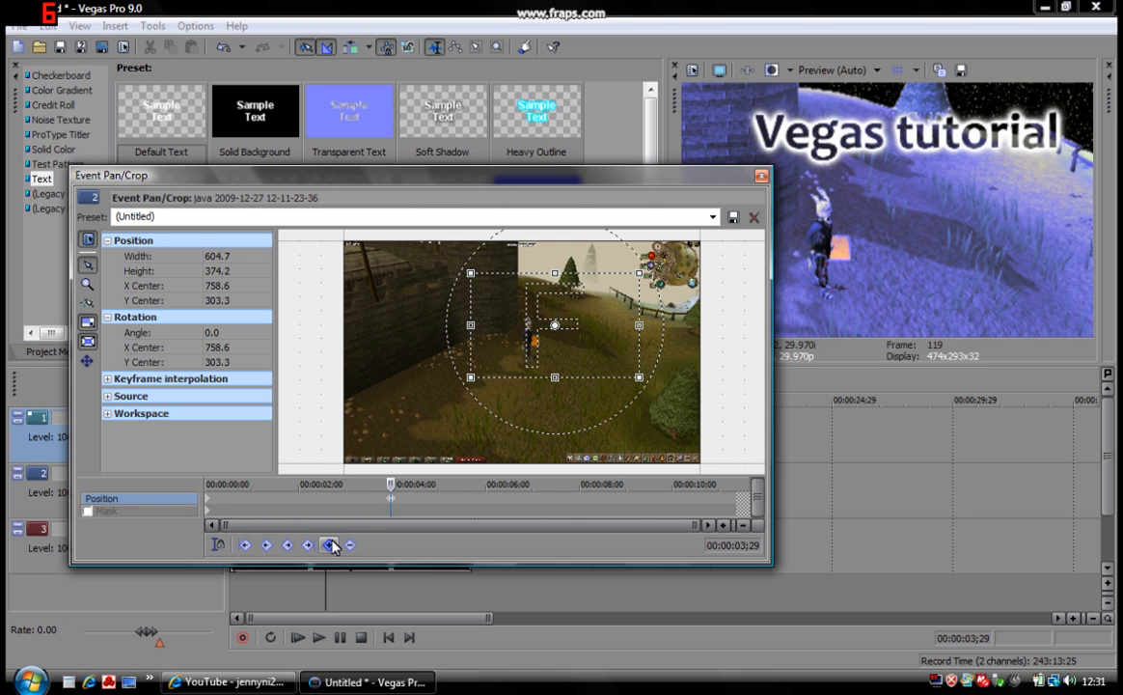
drag(639, 377, 587, 342)
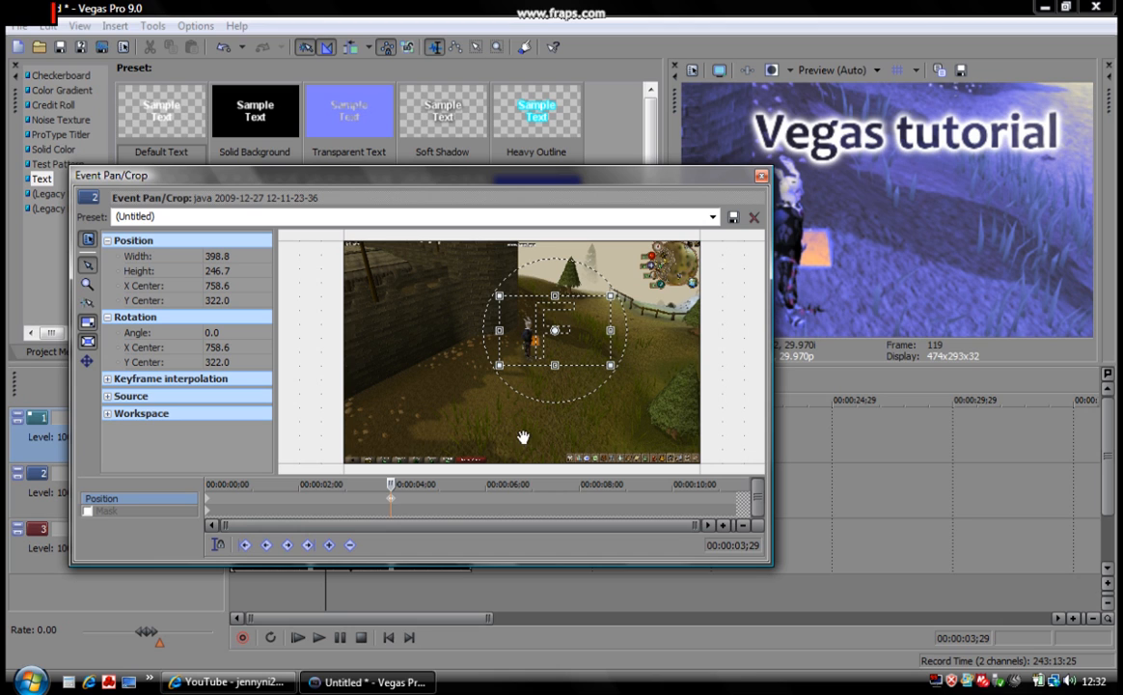
Step: Move the zoomed-in pan/crop keyframe to 00:00:08;07 and the starting keyframe to 00:00:03;20
drag(392, 500, 592, 503)
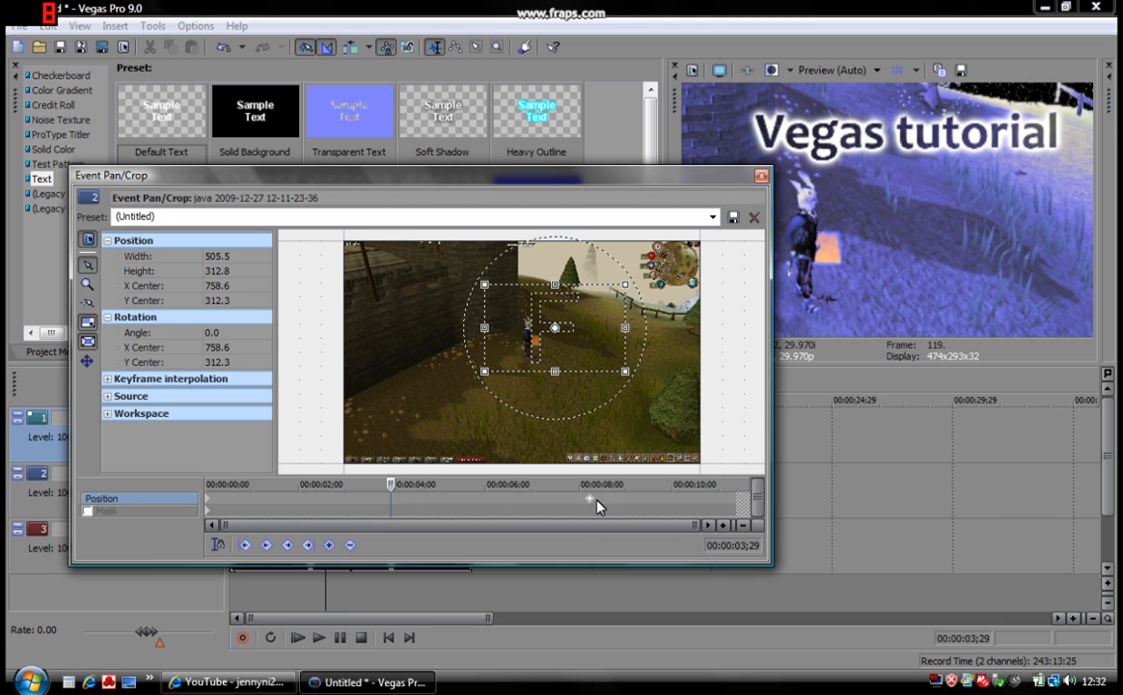
click(590, 501)
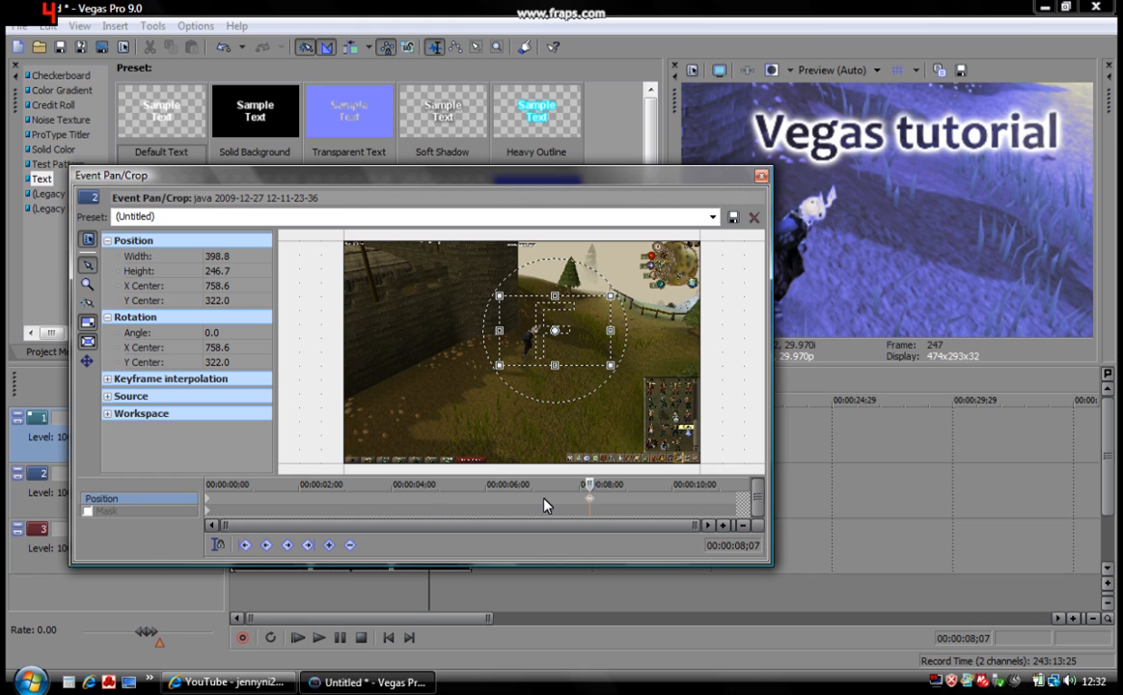
click(377, 500)
drag(208, 502, 376, 504)
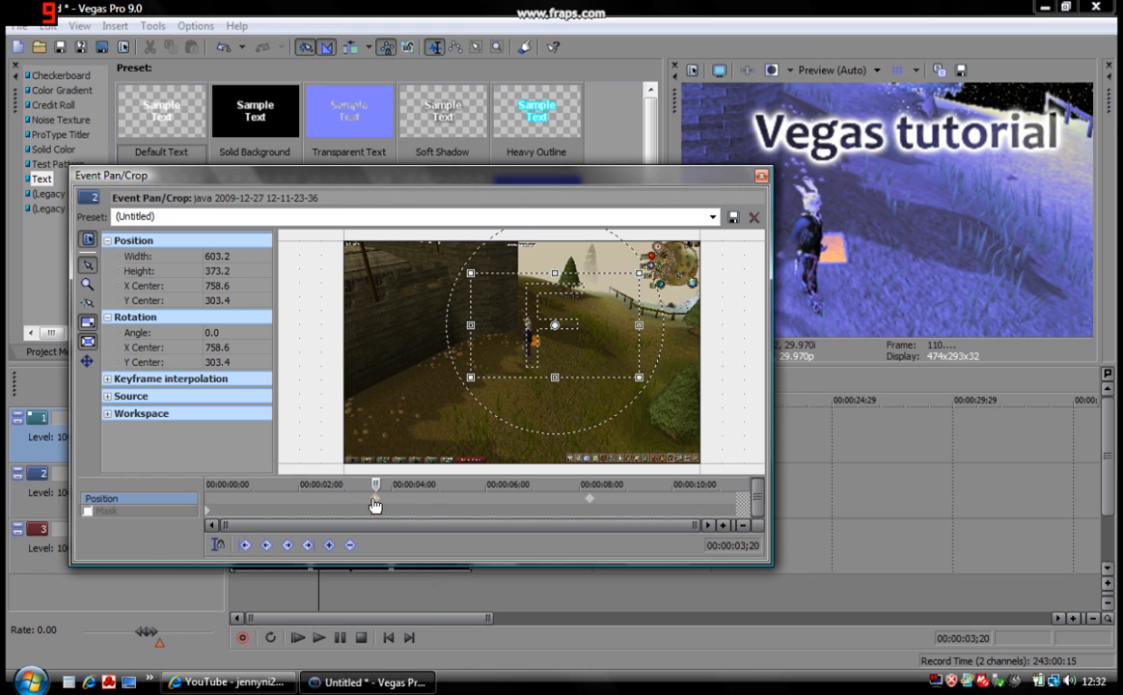
click(761, 175)
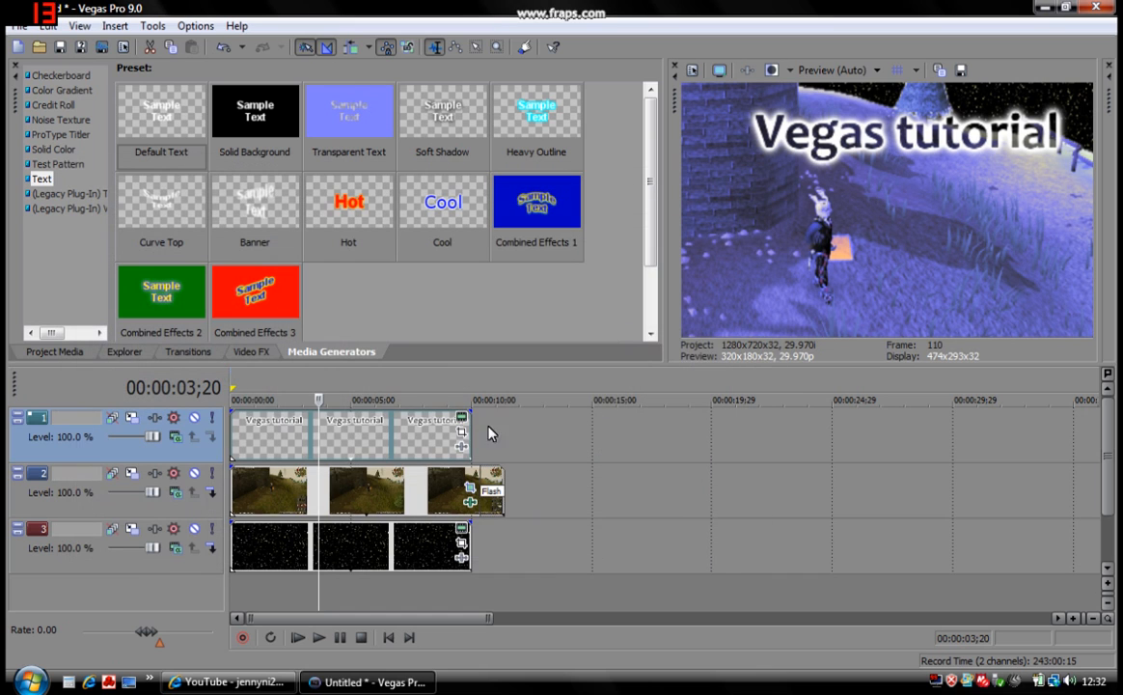
Step: Play the project from 00:00:02;03 to review the zoom on the gameplay clip
click(280, 501)
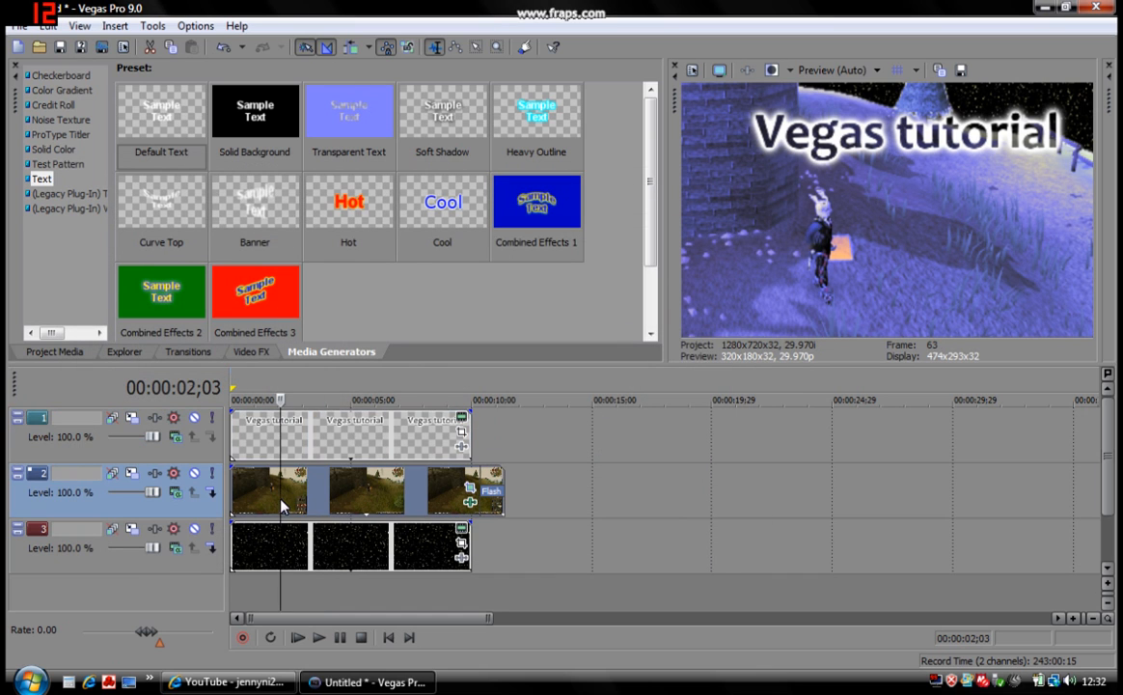
click(320, 638)
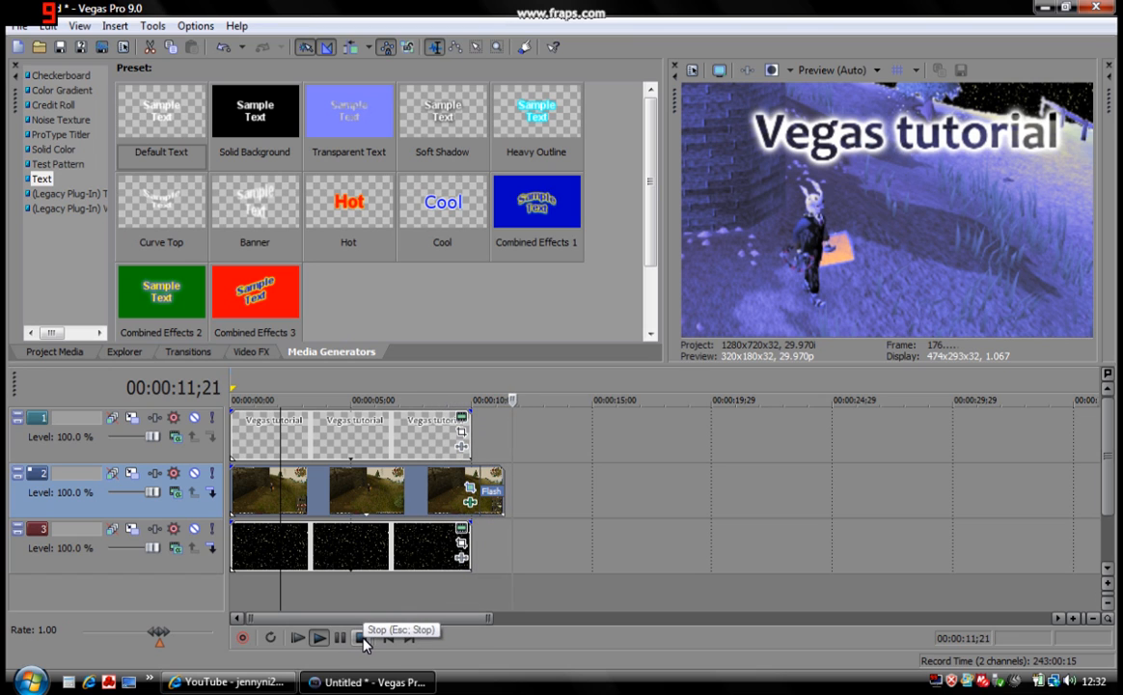
click(365, 643)
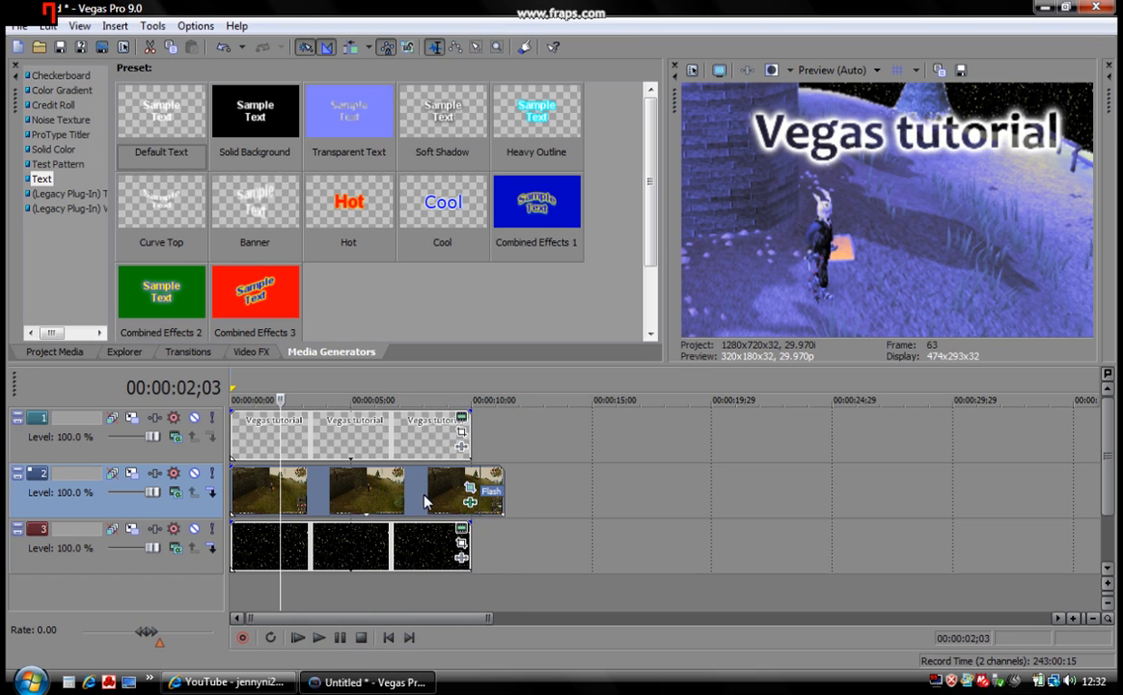
scroll(334, 627, up, 2)
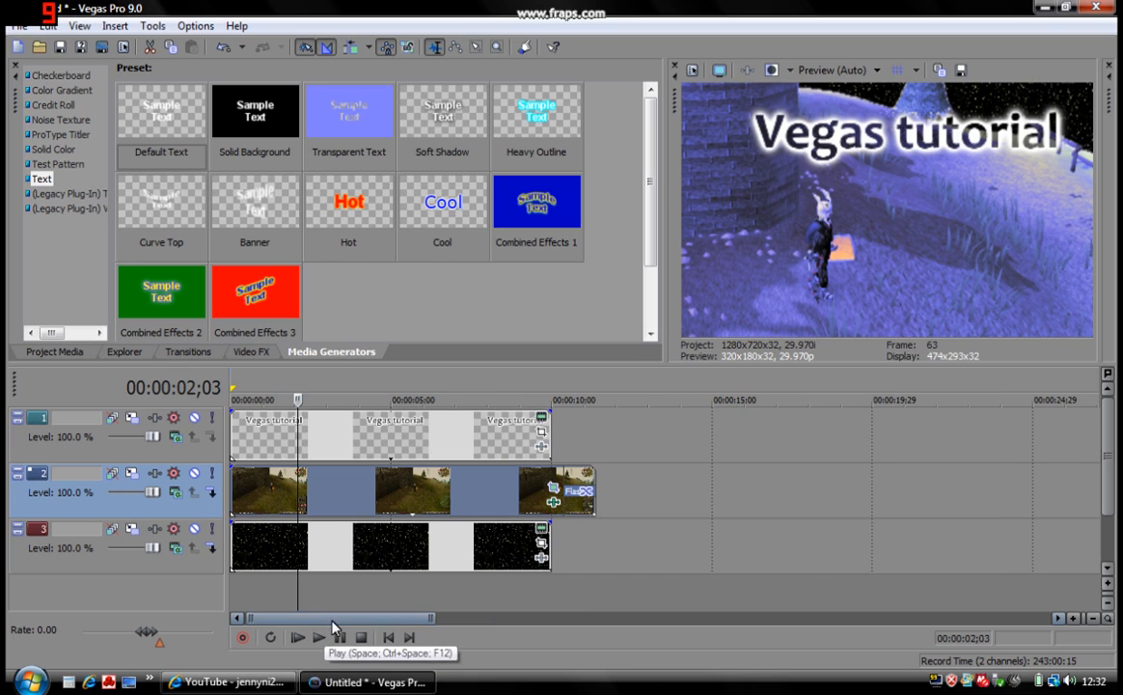
click(322, 640)
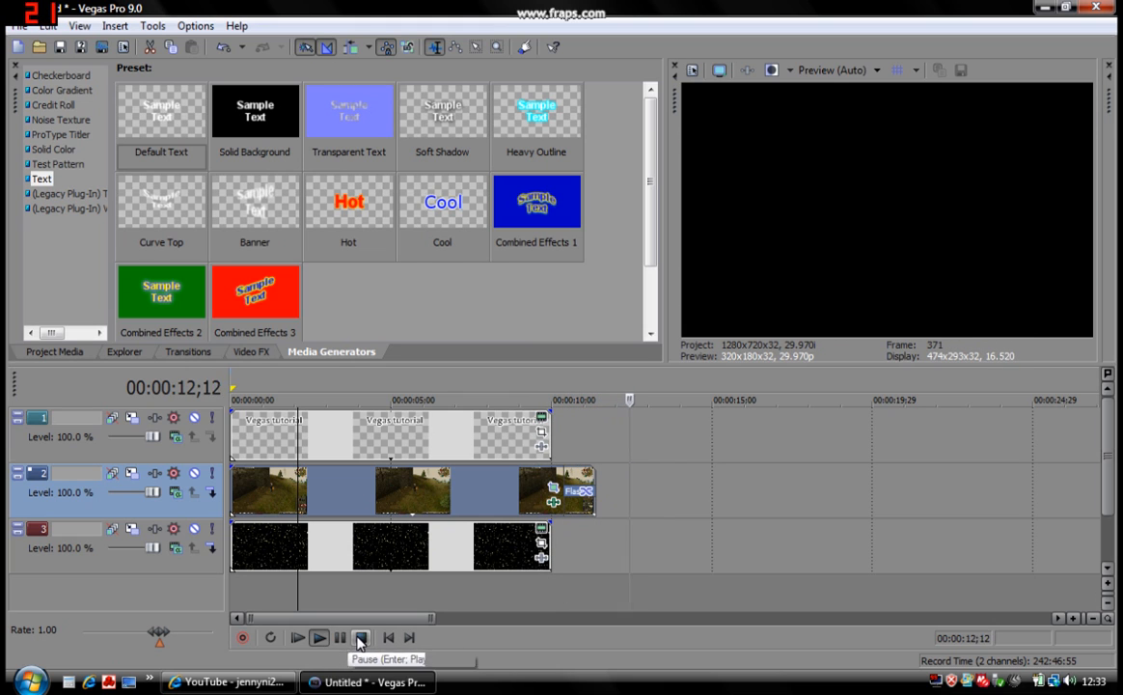
click(359, 639)
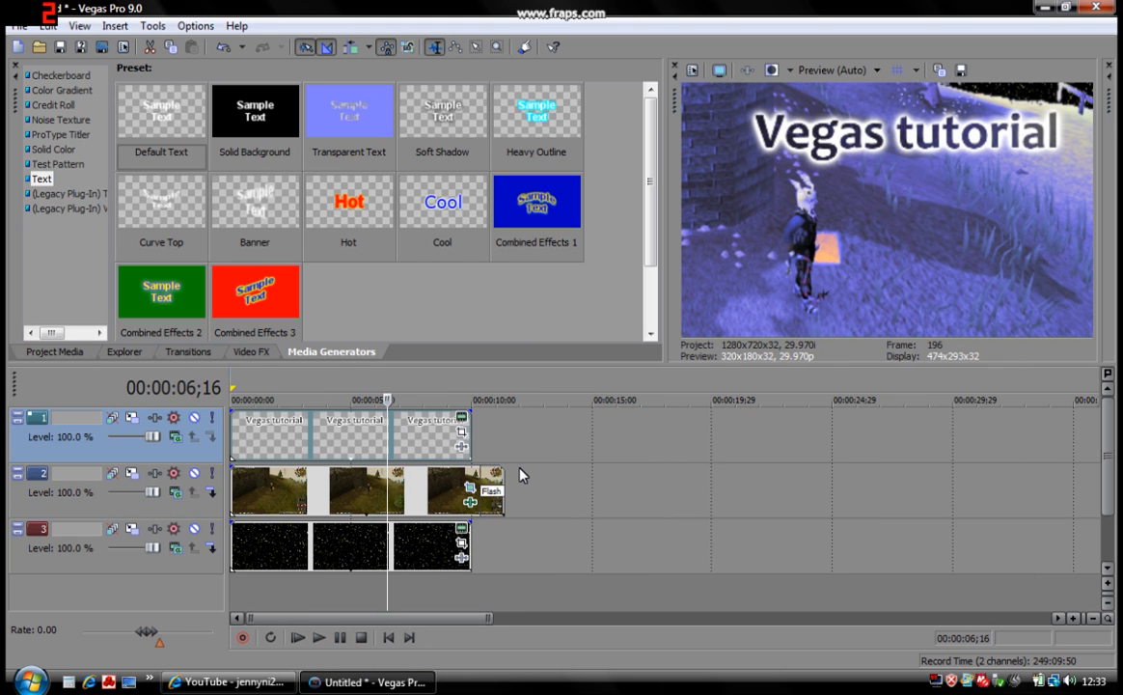
Step: Add a title keyframe at 00:00:02;22 and set its outline color to blue with R 0, G 22, B 195
click(461, 418)
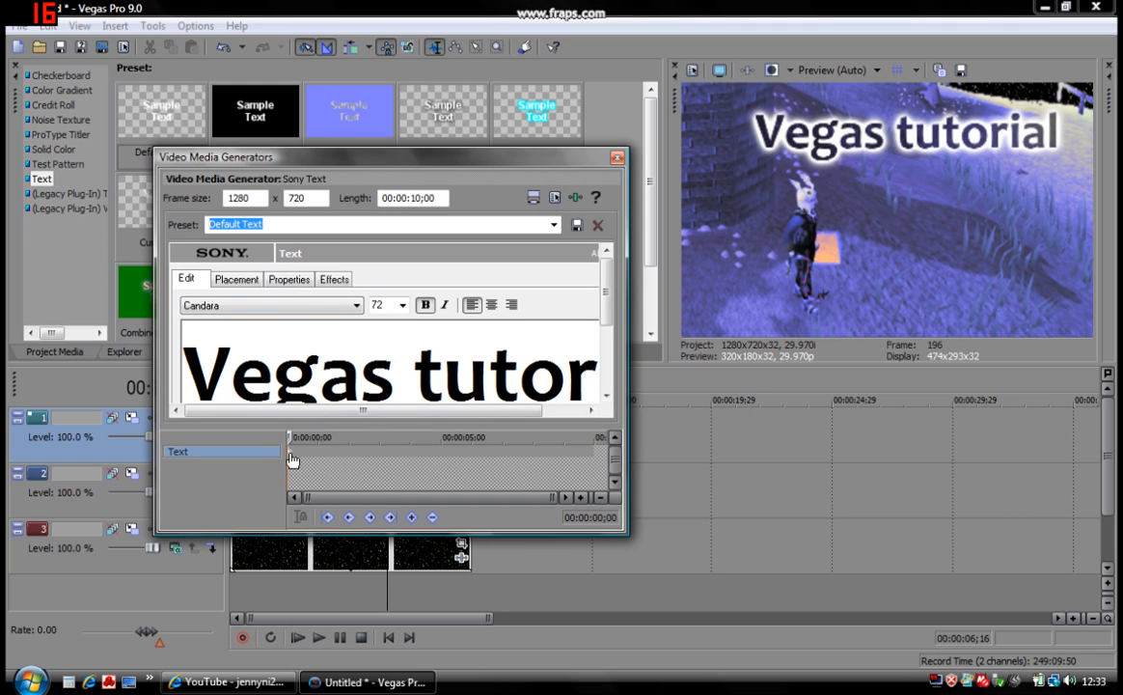
click(331, 282)
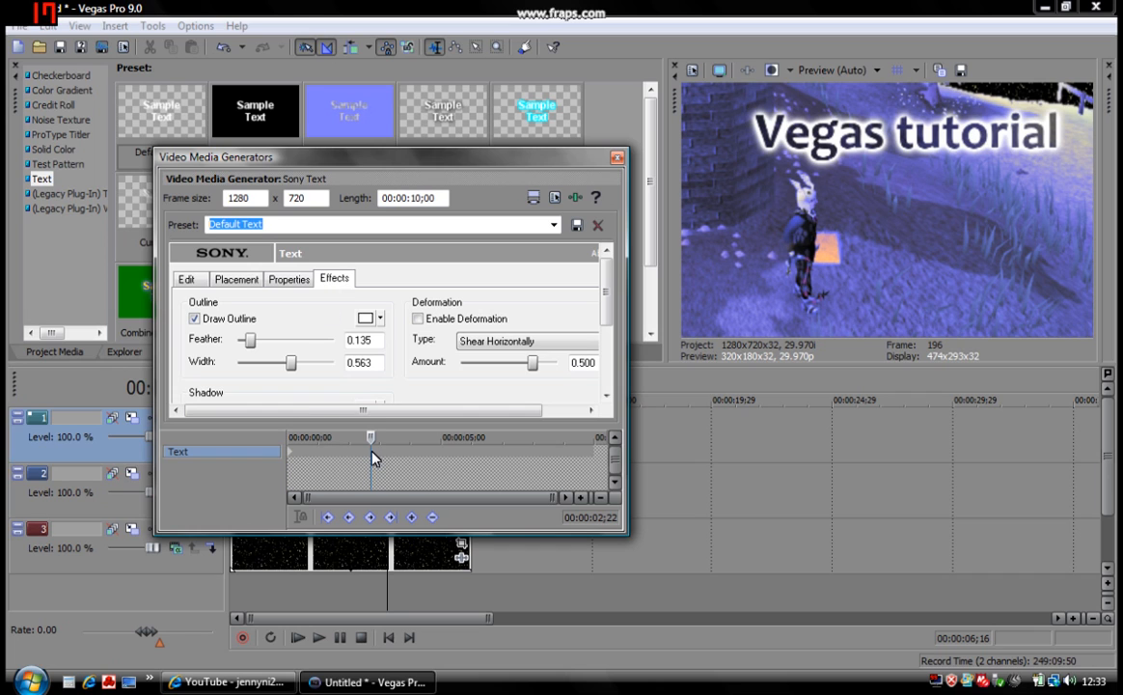
click(411, 517)
click(380, 320)
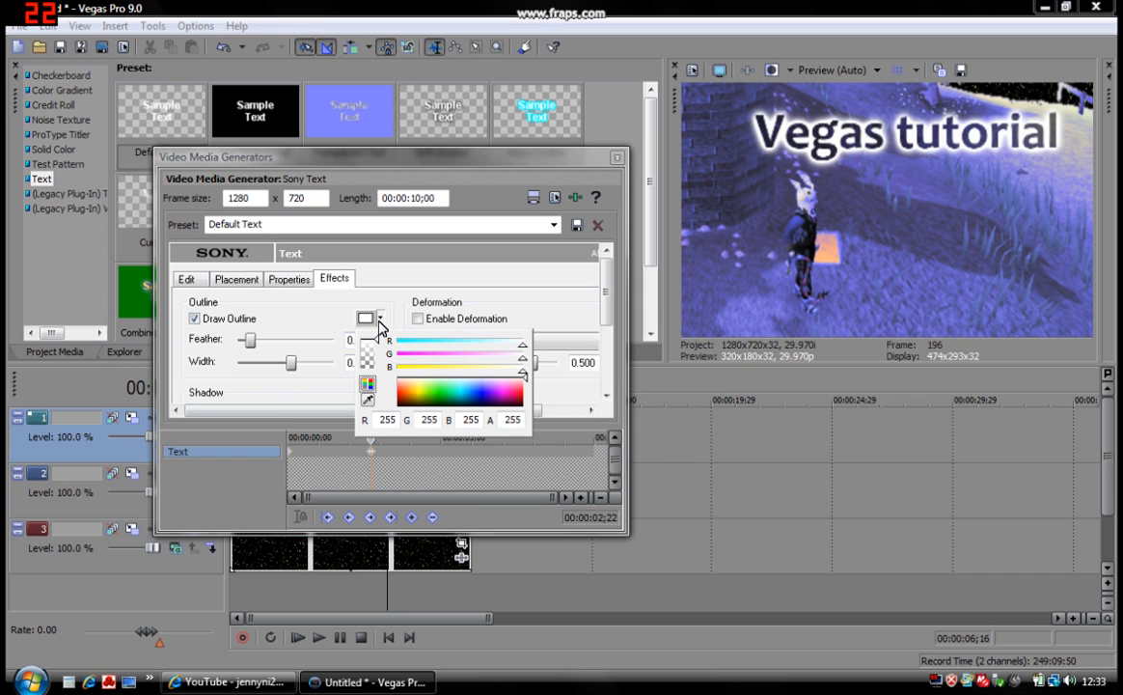
click(478, 394)
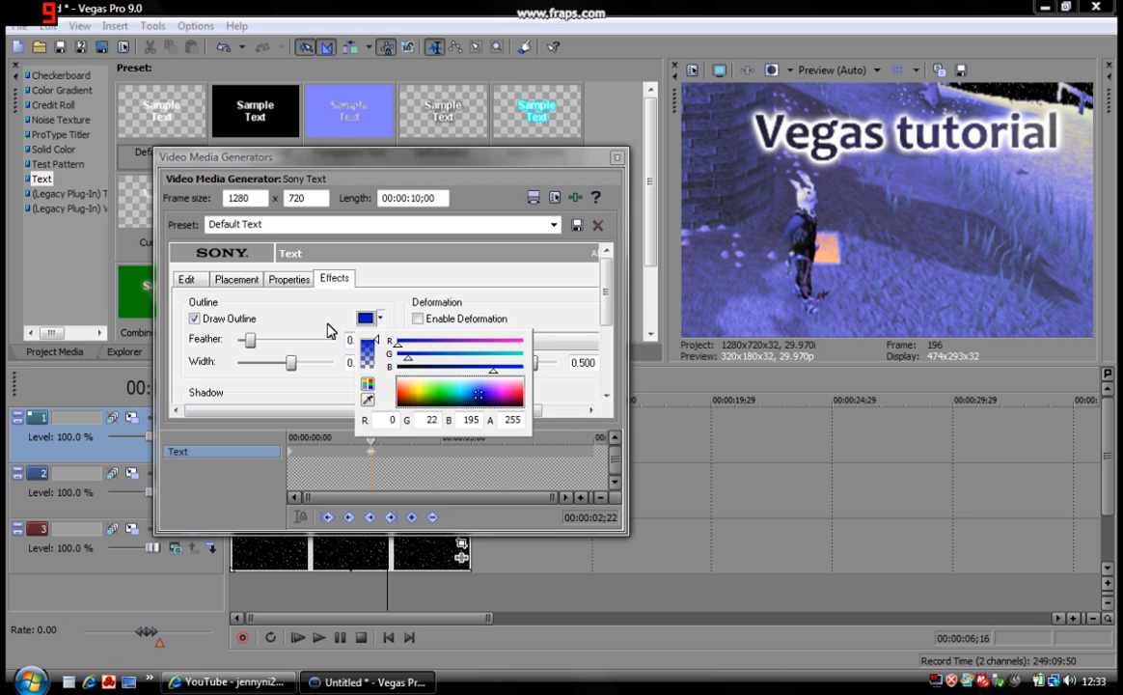
click(326, 326)
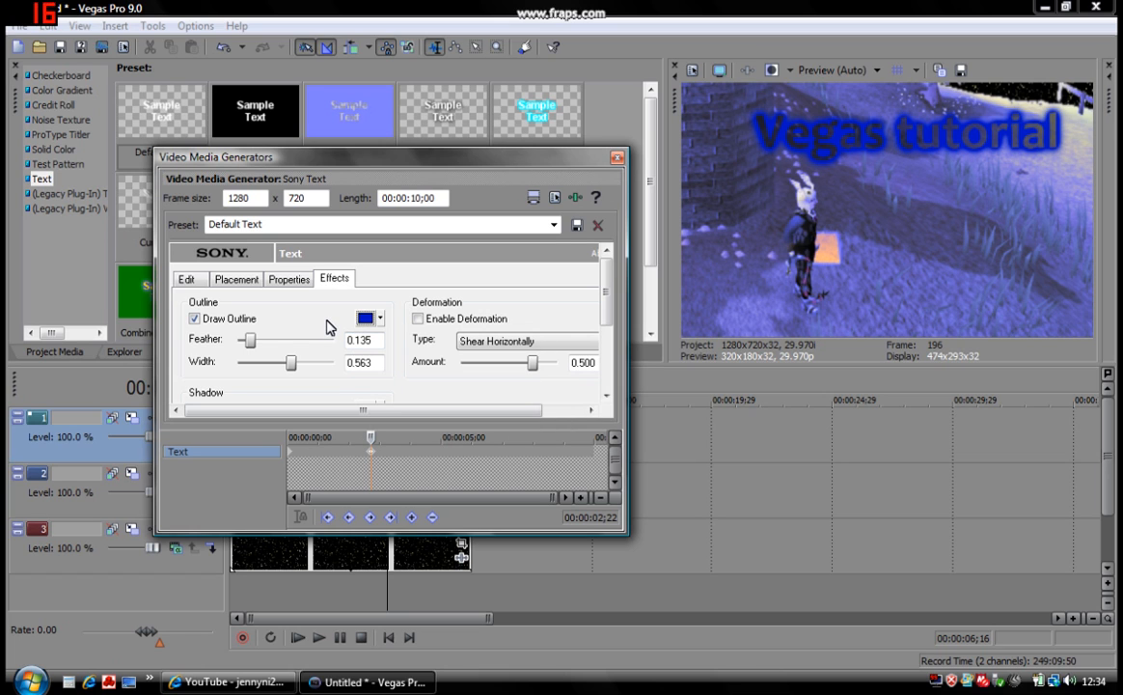
Step: Raise the title's outline feather to 0.518 and change the outline to a lighter blue
drag(254, 346, 290, 343)
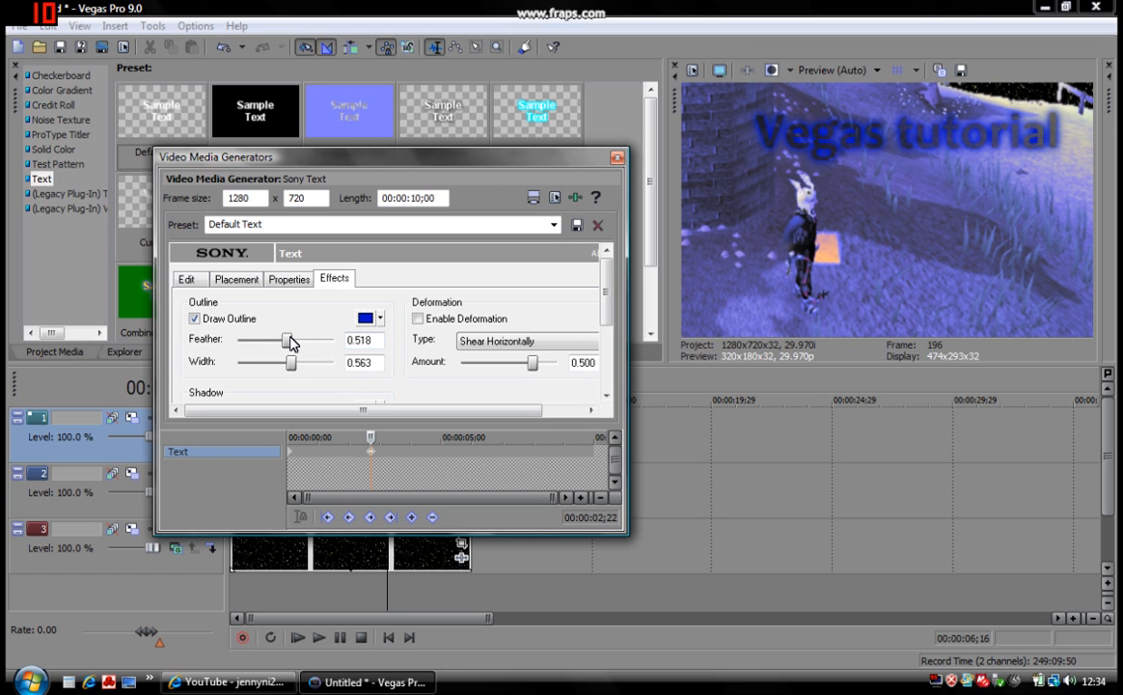
click(379, 323)
click(474, 394)
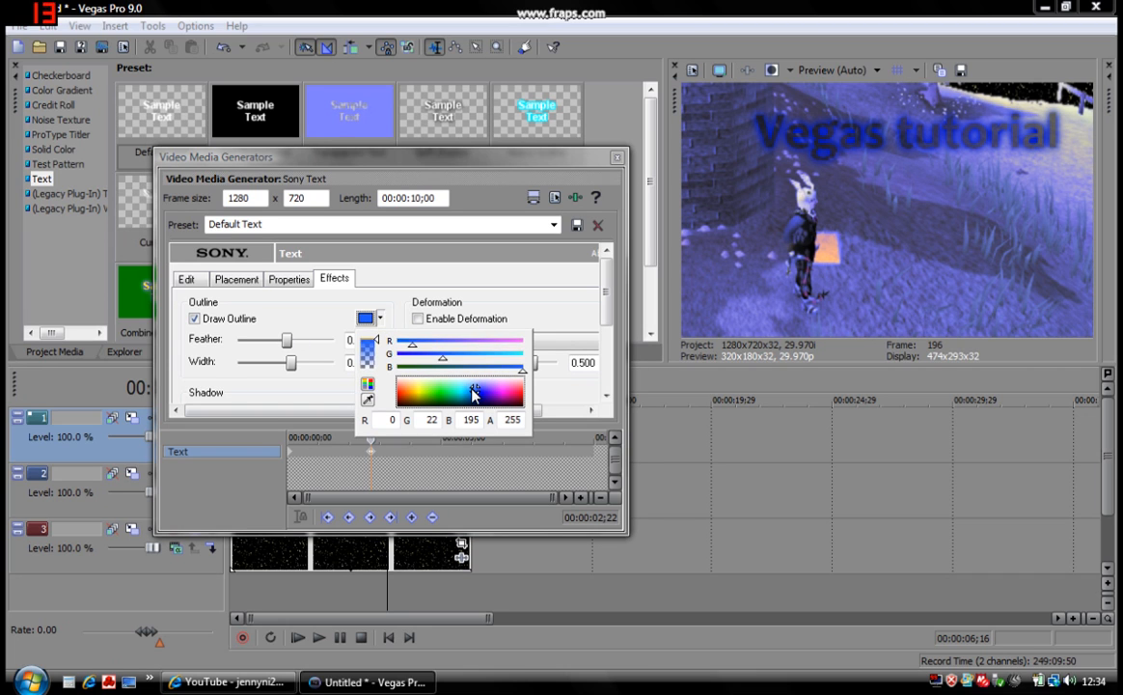
click(337, 330)
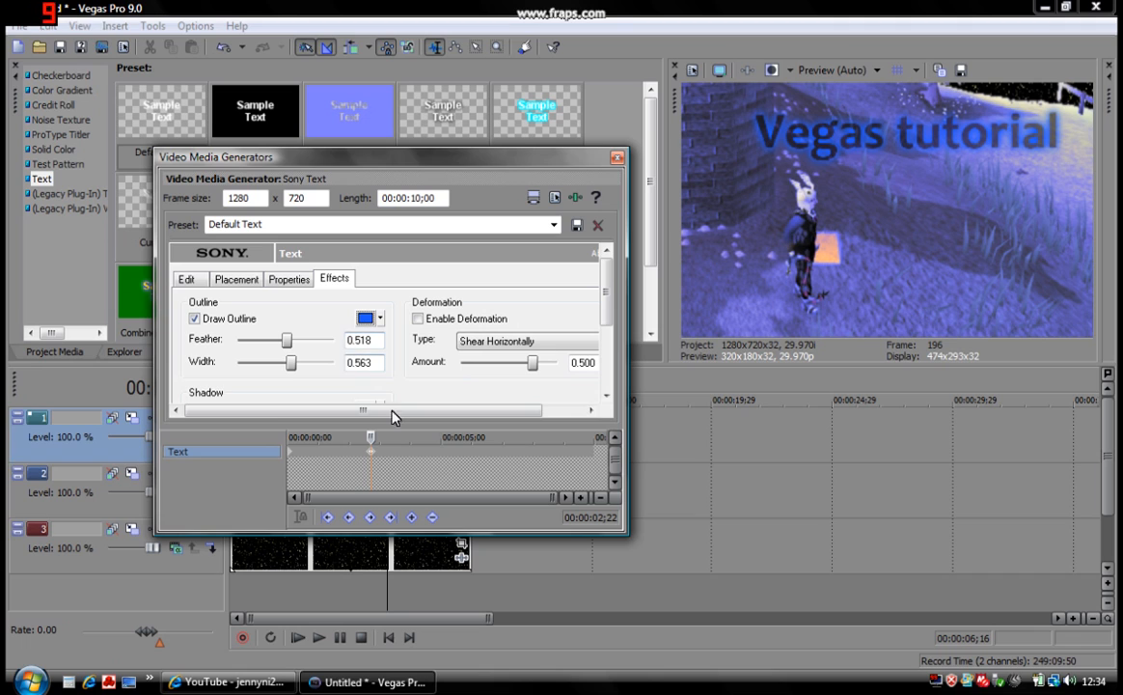
Step: Set the title's text color at this keyframe to opaque white and play the project from the start
click(280, 279)
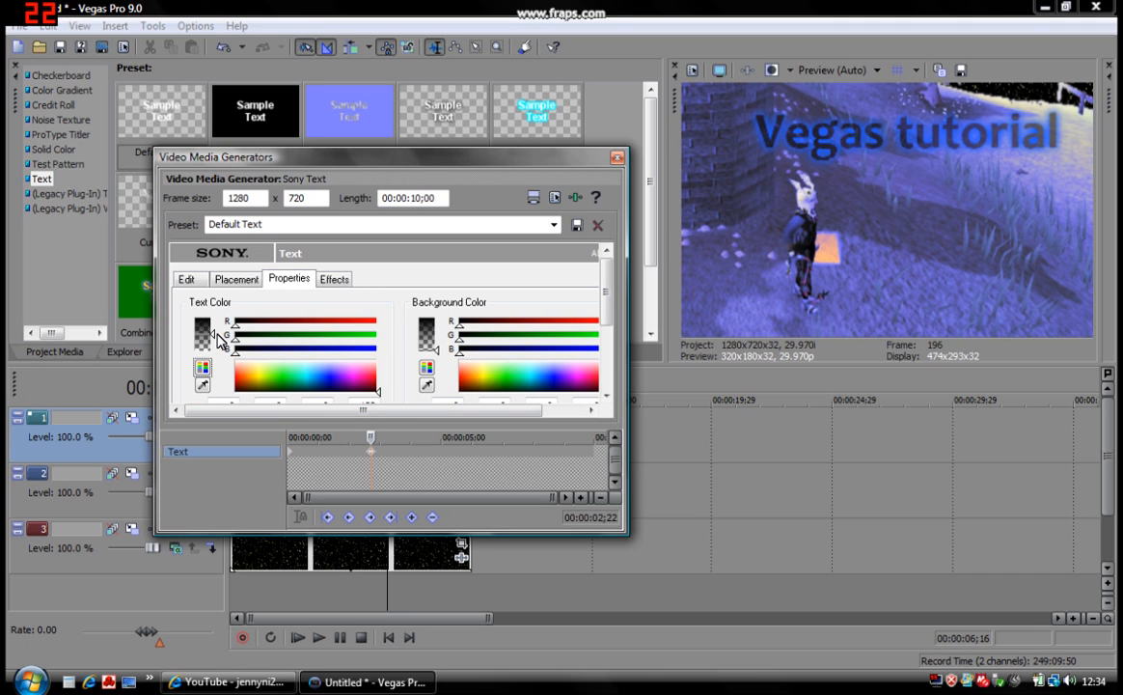
drag(215, 339, 249, 319)
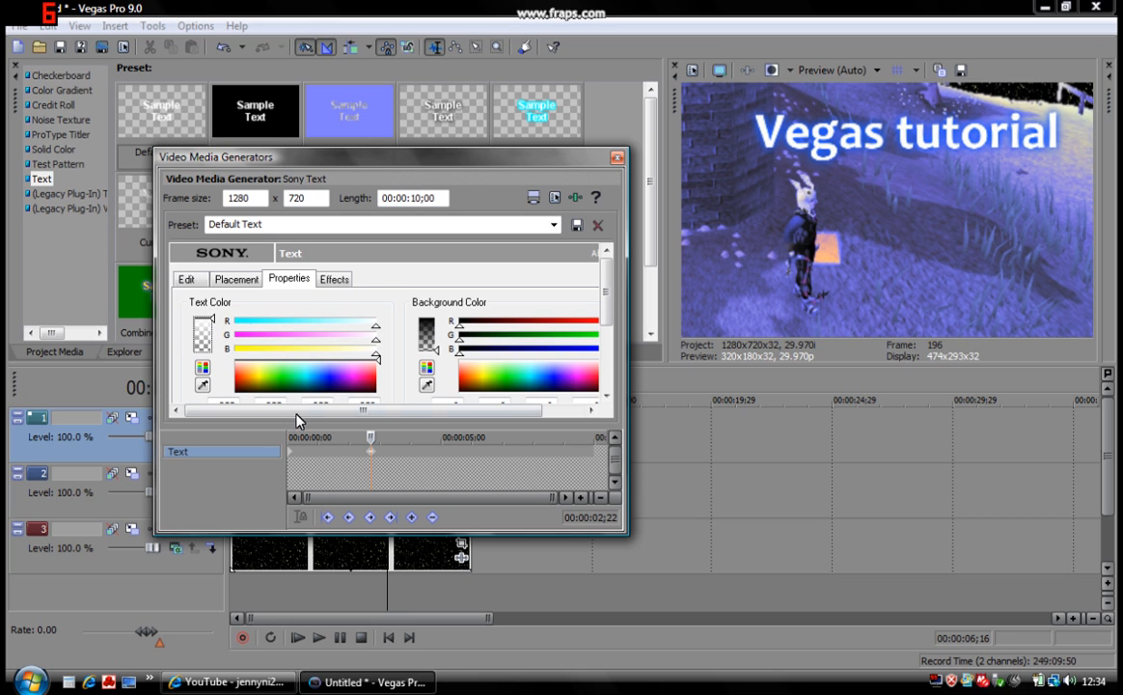
click(615, 158)
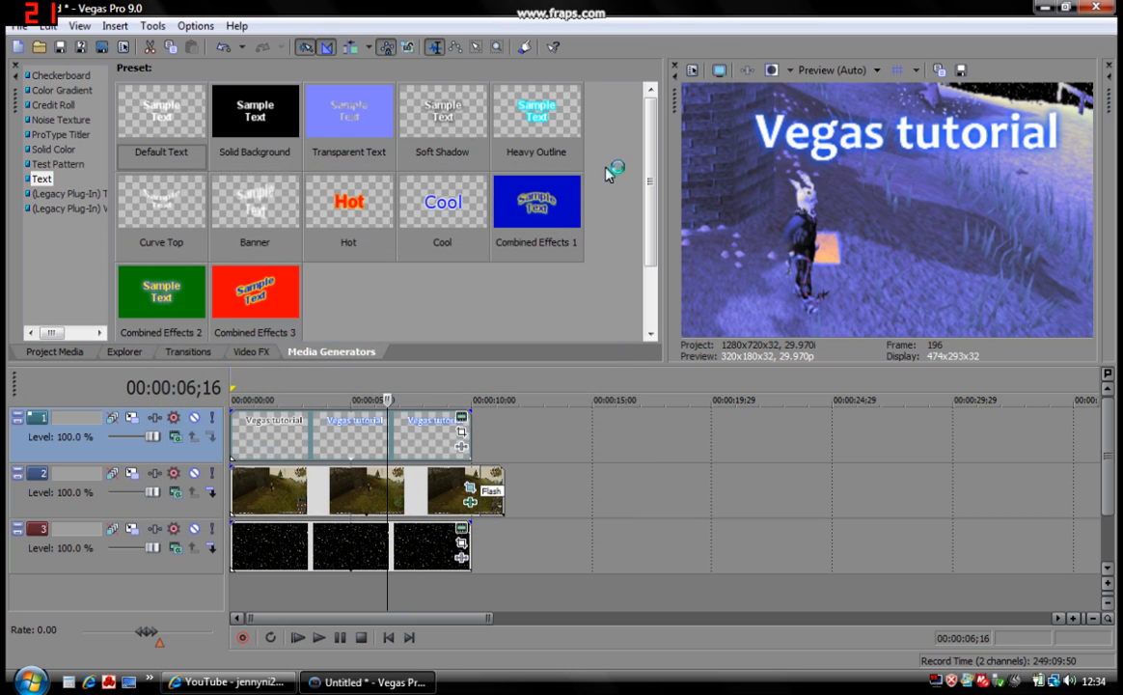
click(299, 639)
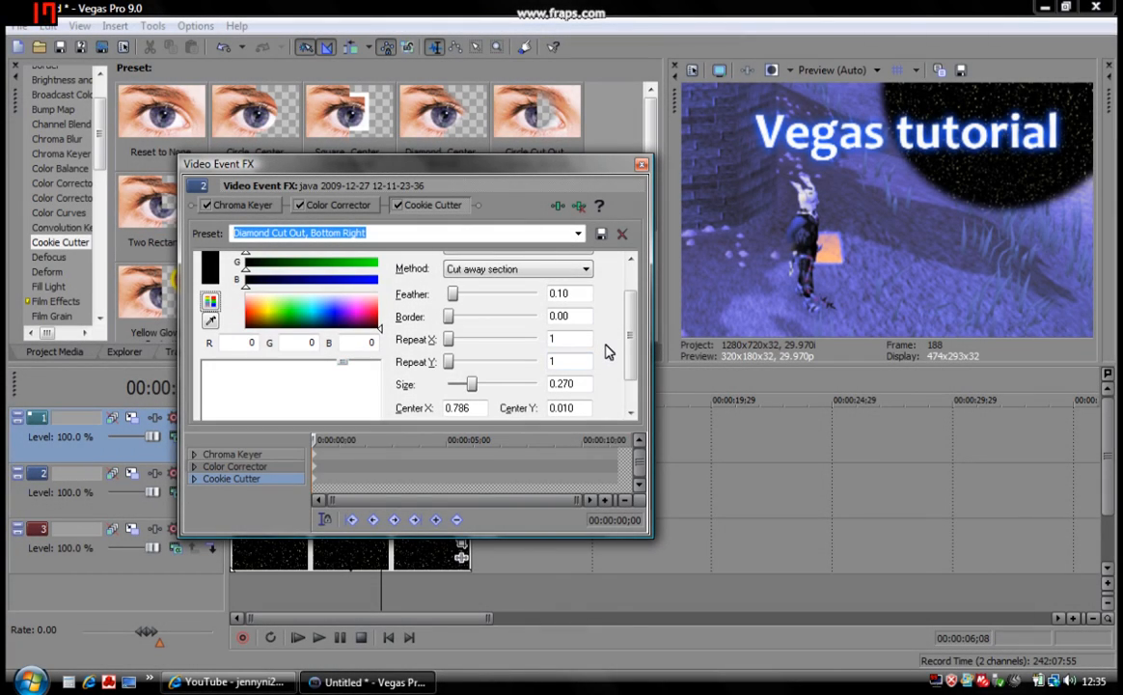
Step: Set the Cookie Cutter on the gameplay clip to cut away all but section, with size 0.540 and center X 0.633, Y 0.470
drag(627, 357, 632, 342)
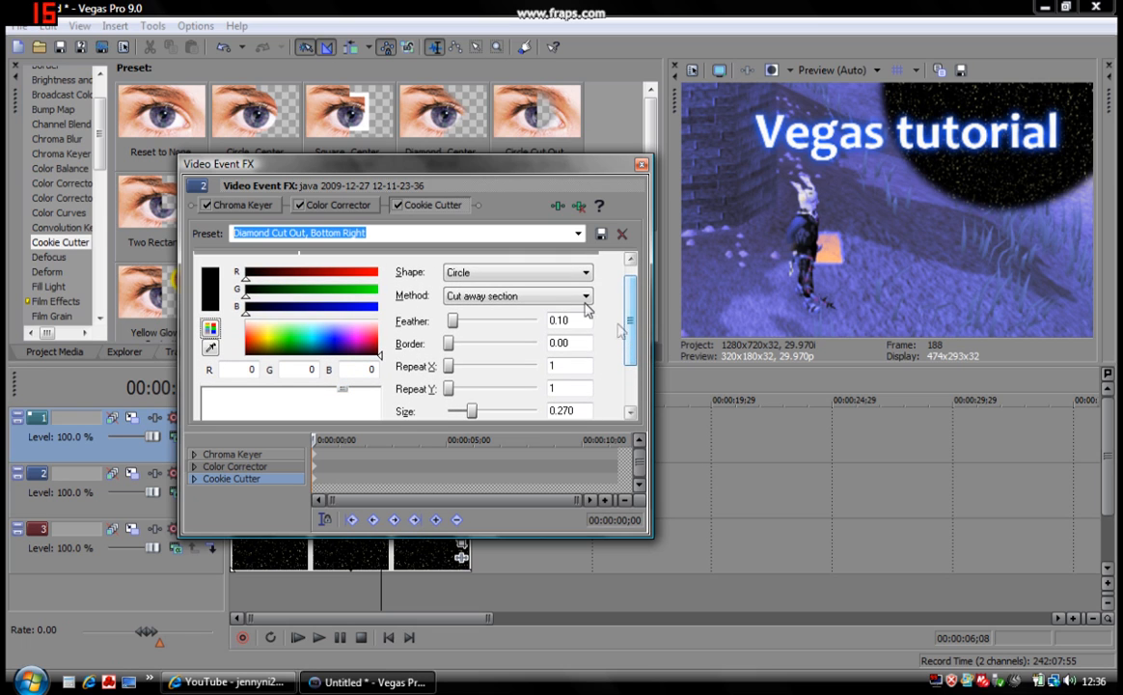
click(510, 301)
click(512, 319)
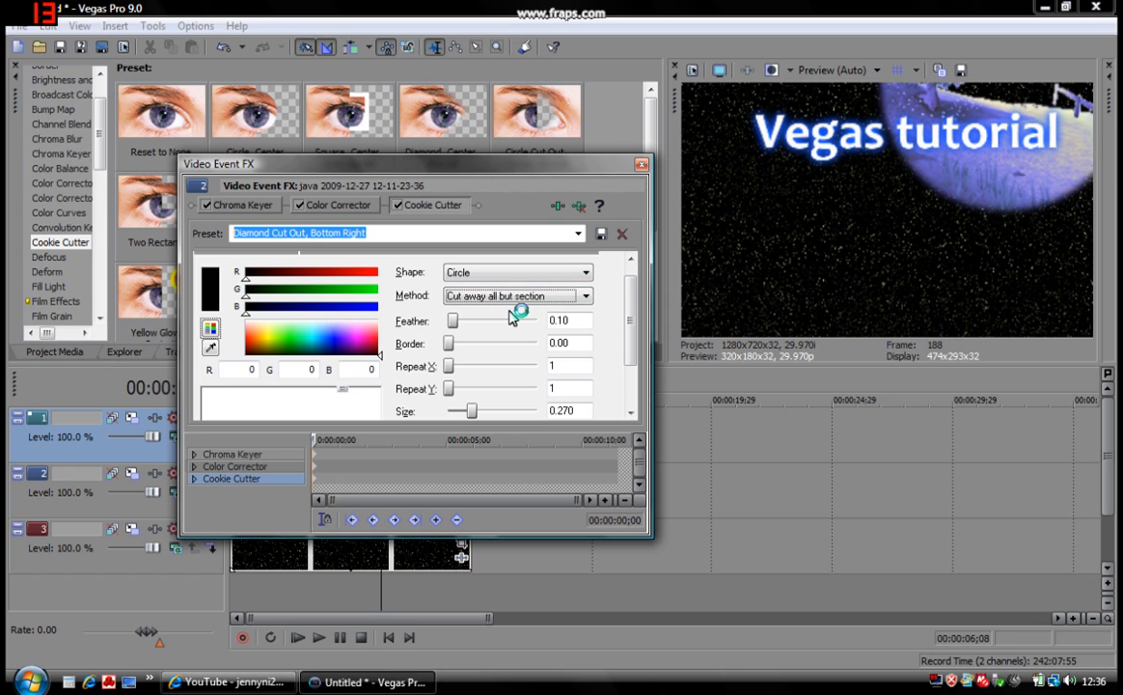
scroll(619, 373, down, 2)
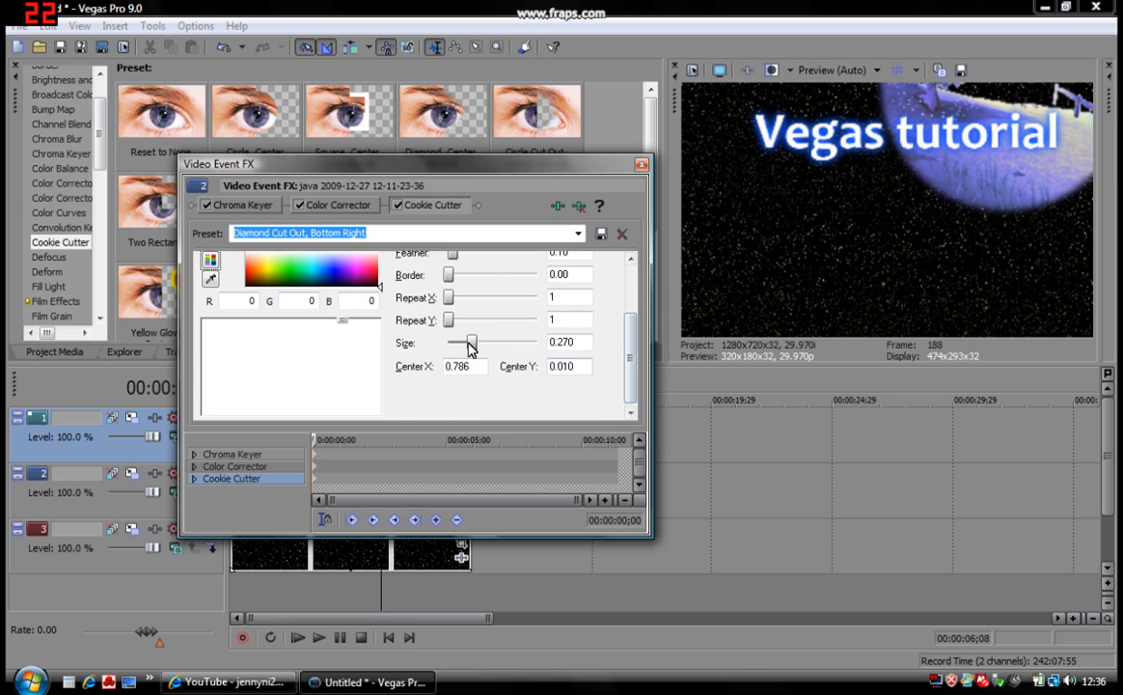
drag(467, 350, 496, 343)
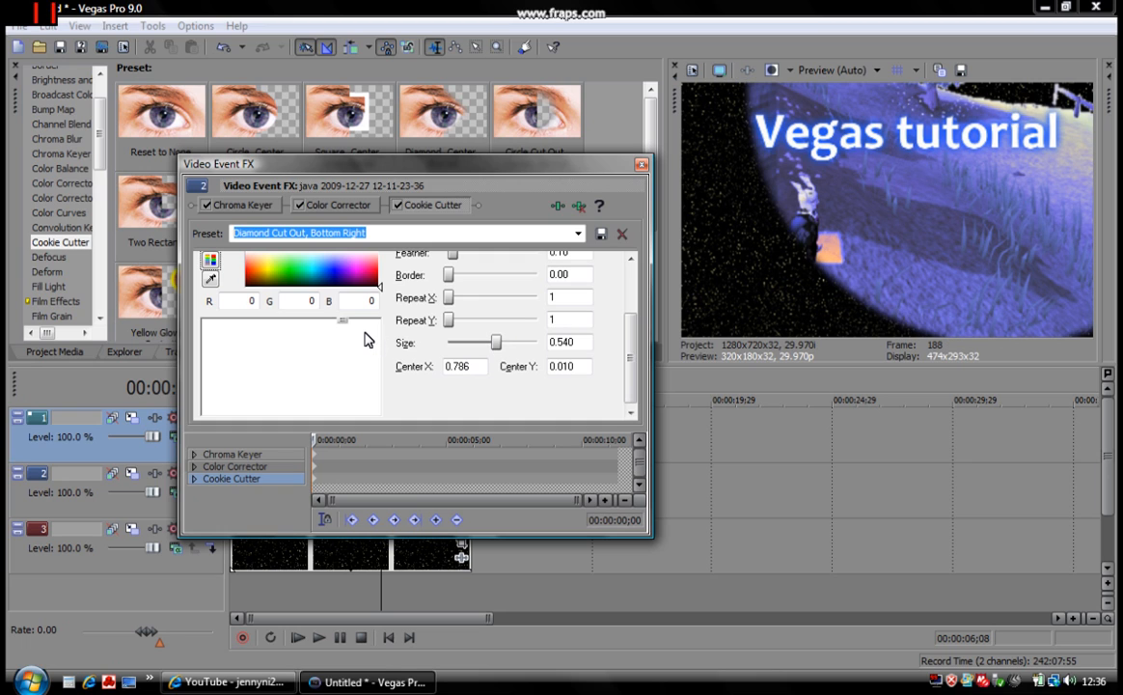
drag(340, 326, 316, 364)
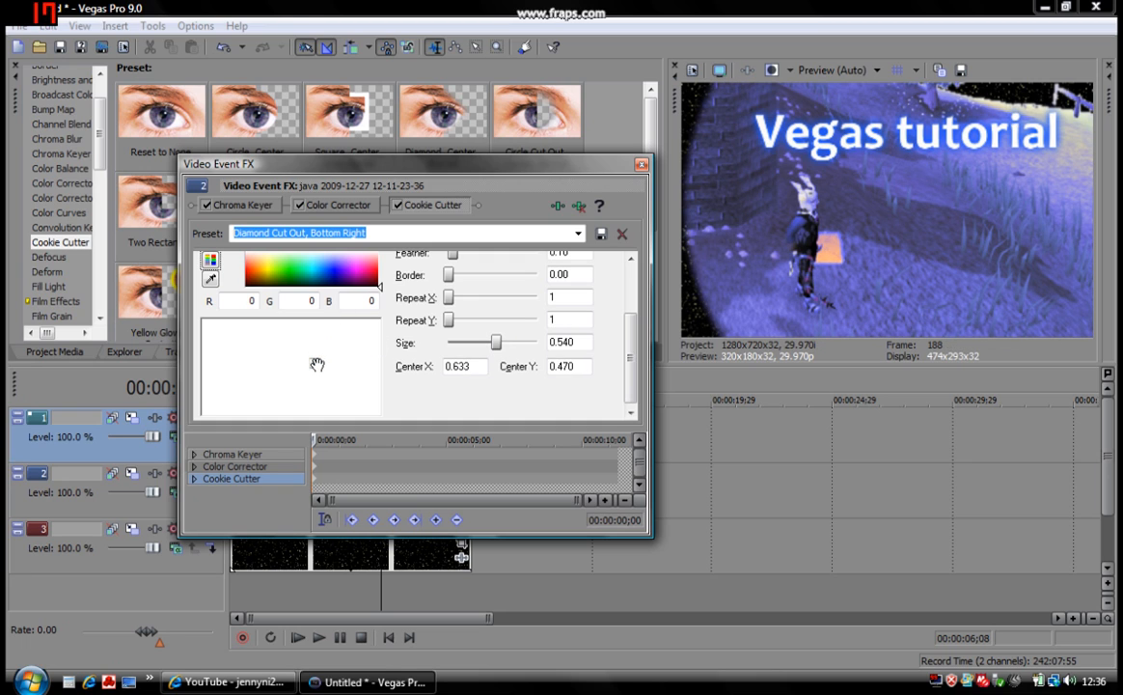
Step: Remove the Cookie Cutter effect from the gameplay clip
click(578, 208)
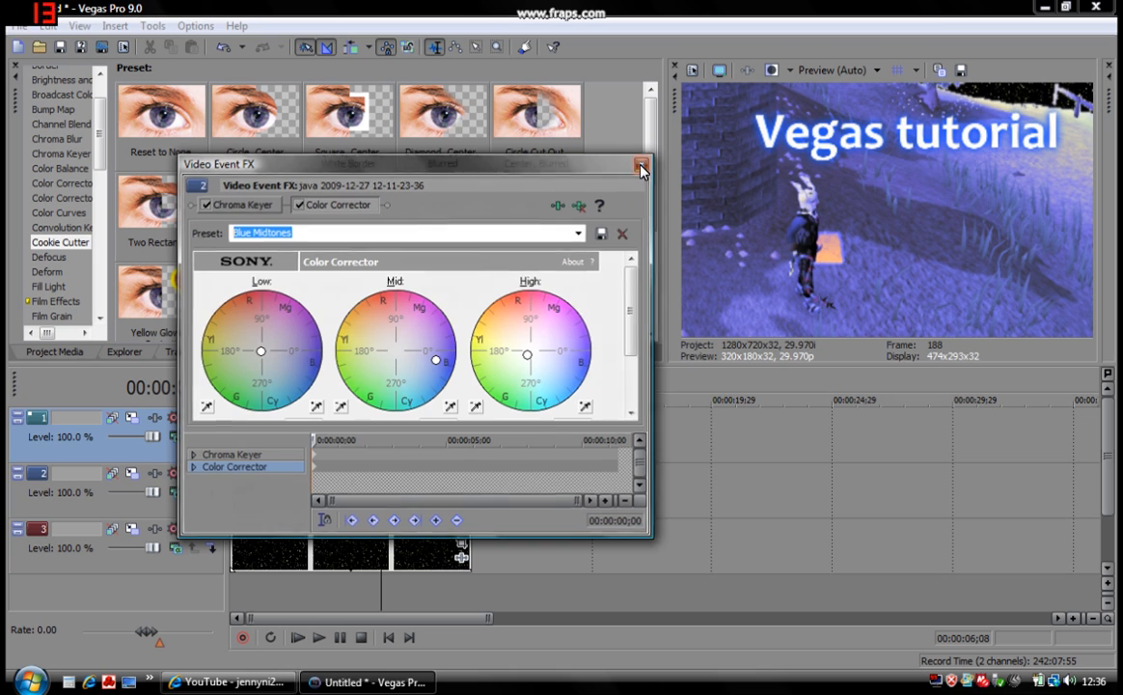
click(642, 167)
scroll(517, 445, up, 1)
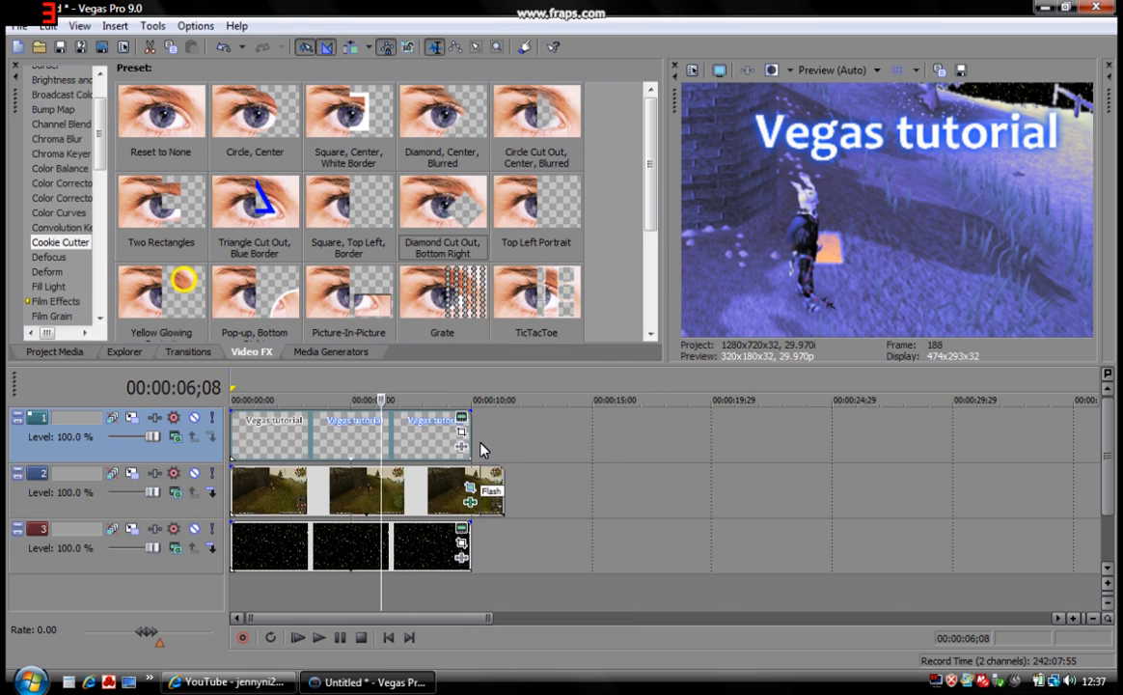
Step: Split the title event at 00:00:07;16 and select its trailing piece
click(412, 436)
key(s)
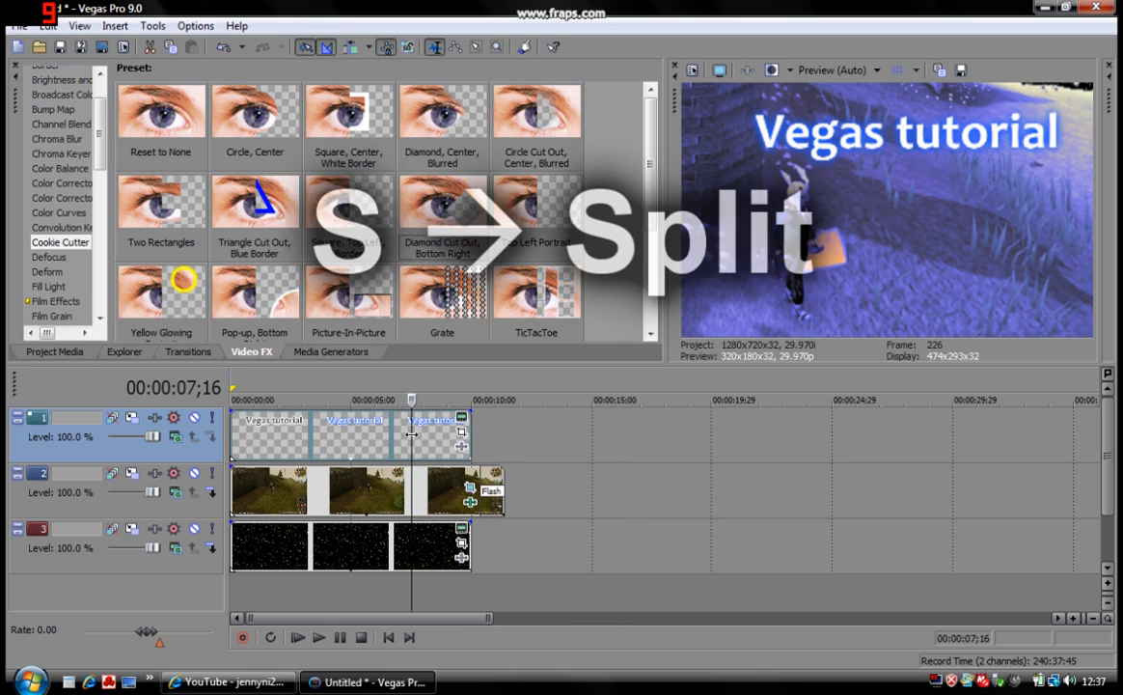
click(384, 452)
click(435, 449)
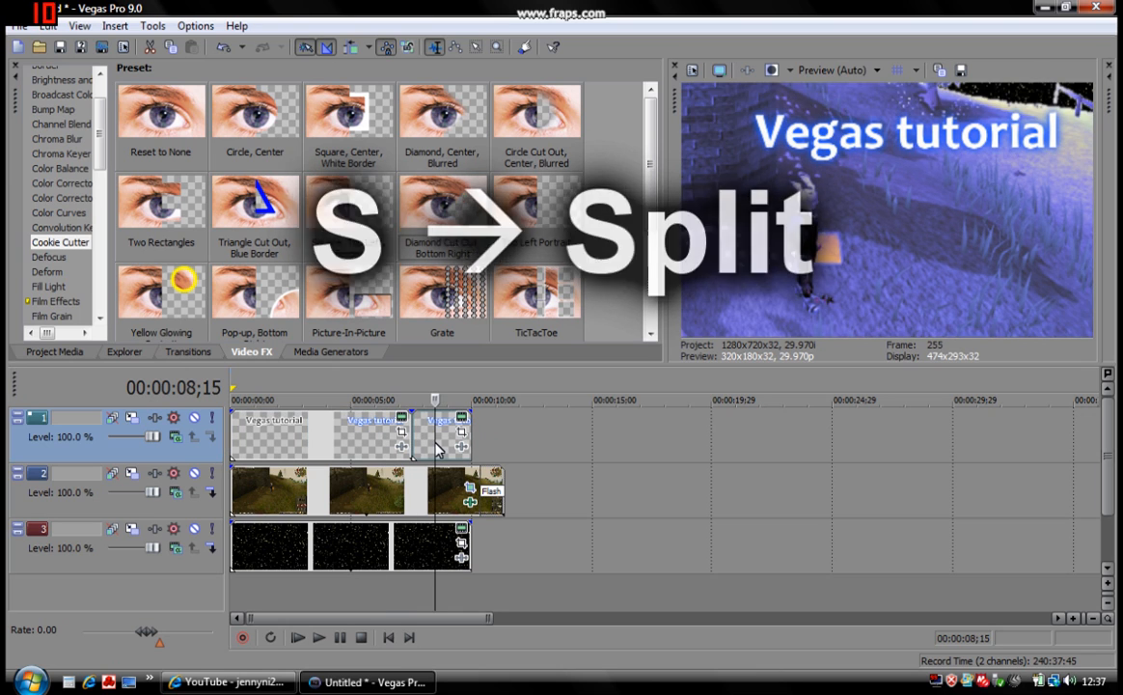
Step: Move the trailing title piece to start at about 00:00:08;27 and give it a fade-in
mouse_move(444, 445)
mouse_down()
mouse_move(424, 446)
mouse_move(480, 446)
mouse_move(457, 420)
mouse_move(480, 428)
mouse_move(458, 432)
mouse_up()
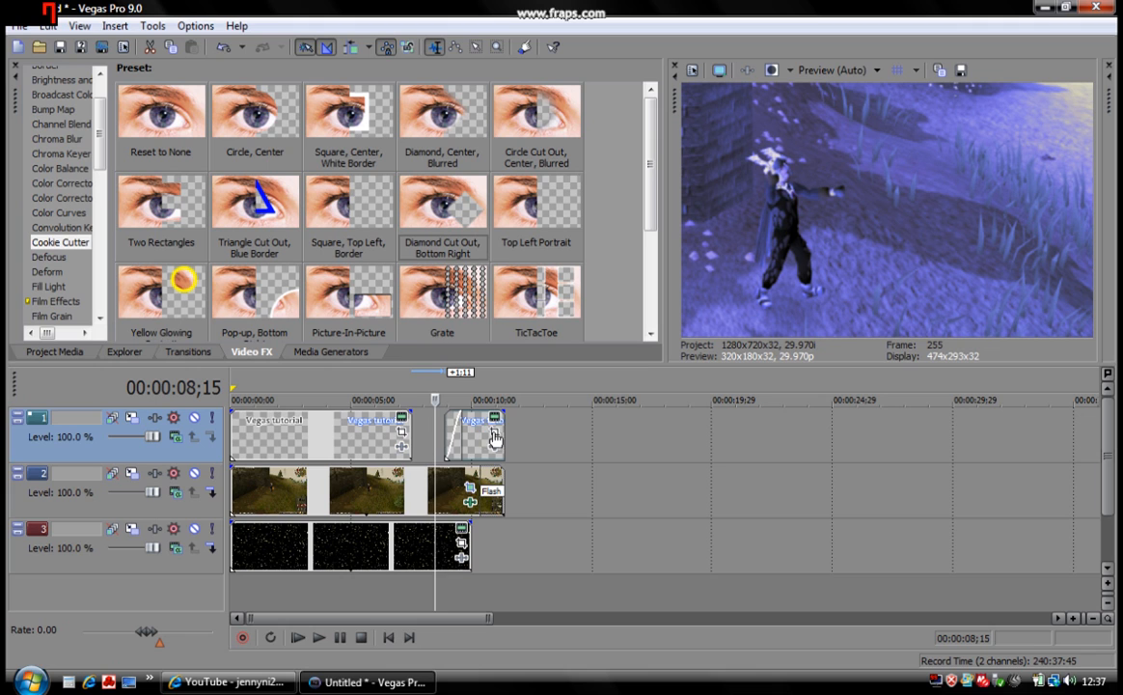
Step: Replace the trailing title event's text with "Nice" and place it slightly lower in the frame
click(494, 418)
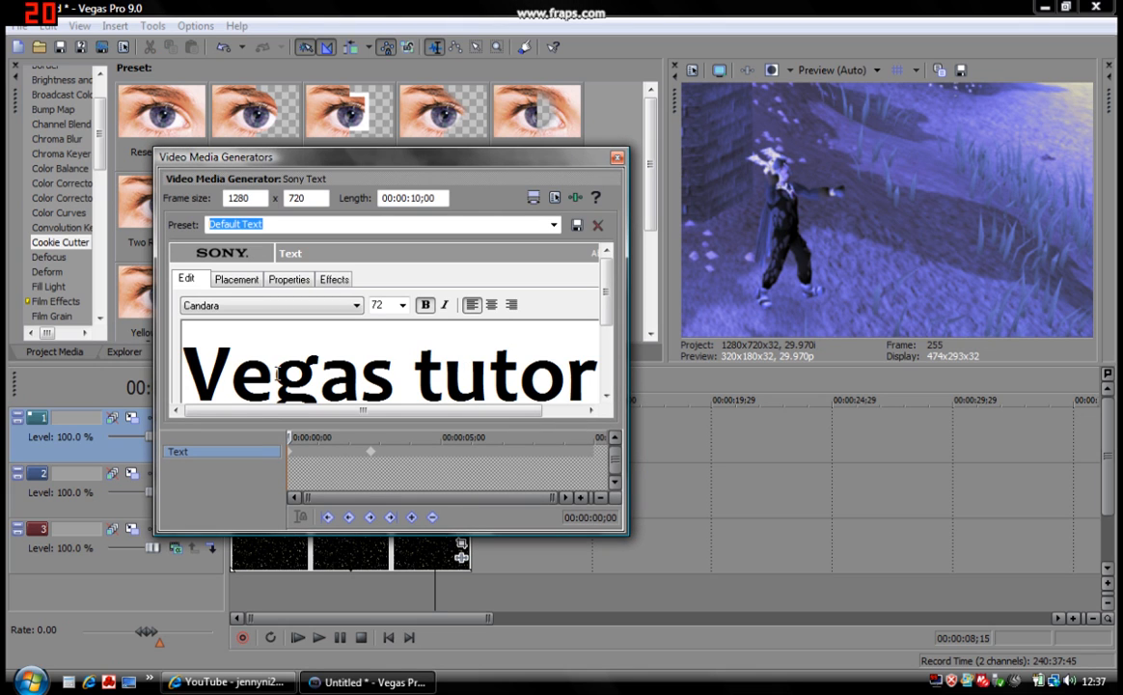
drag(191, 364, 608, 367)
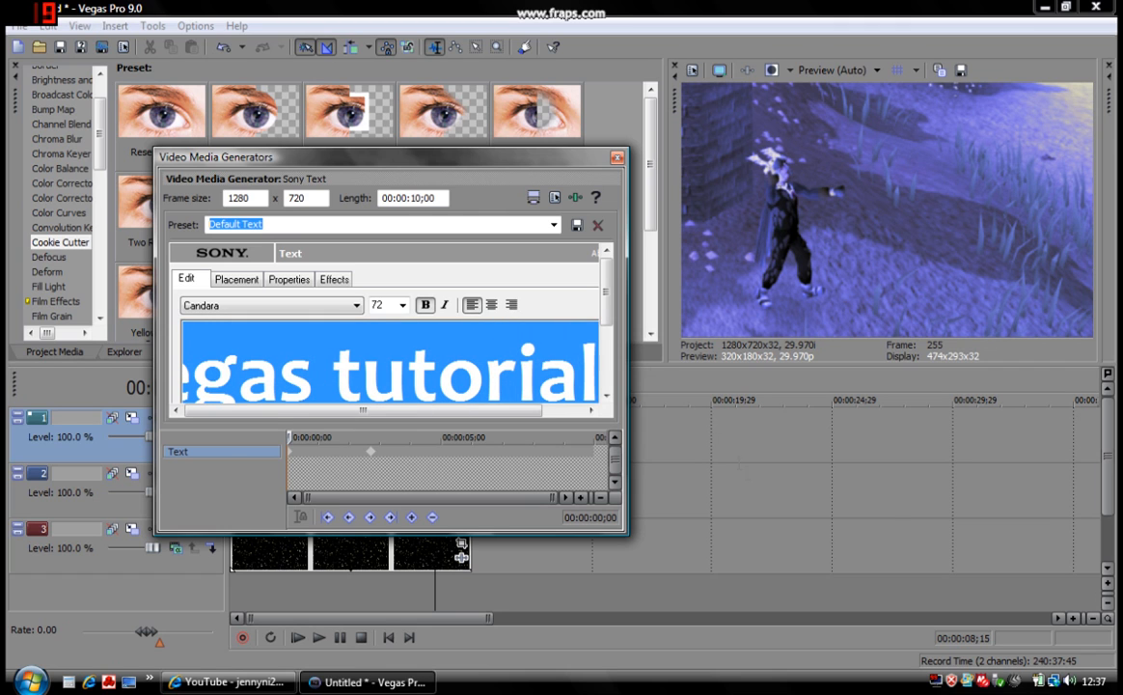
key(BackSpace)
text(Nice)
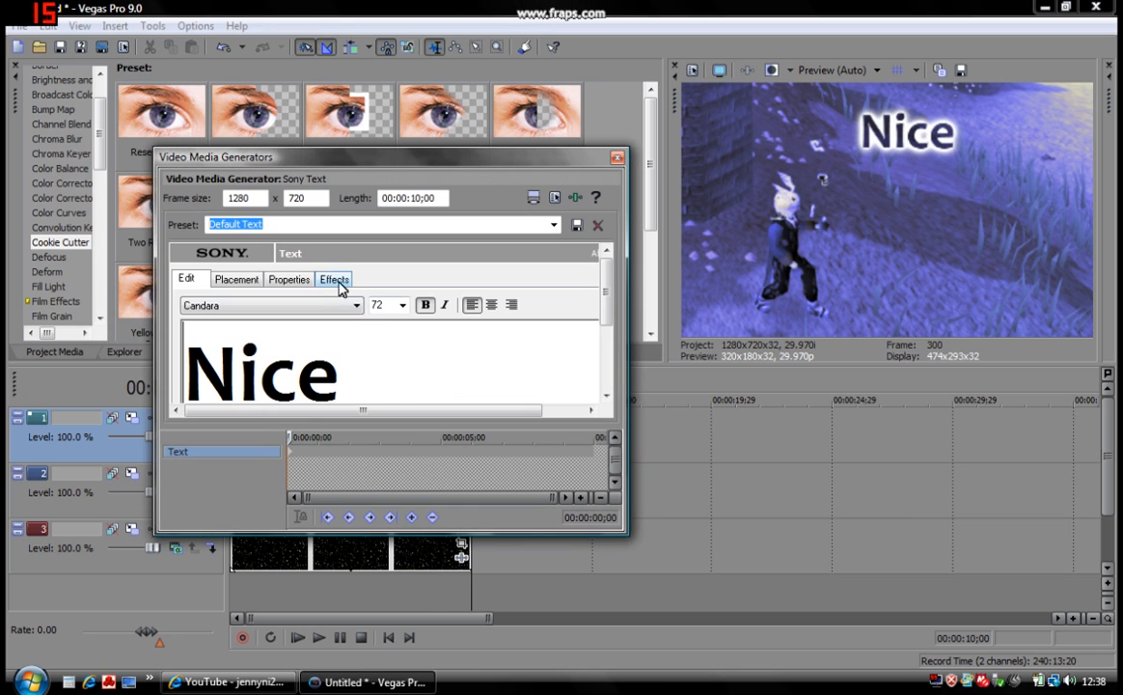
click(289, 279)
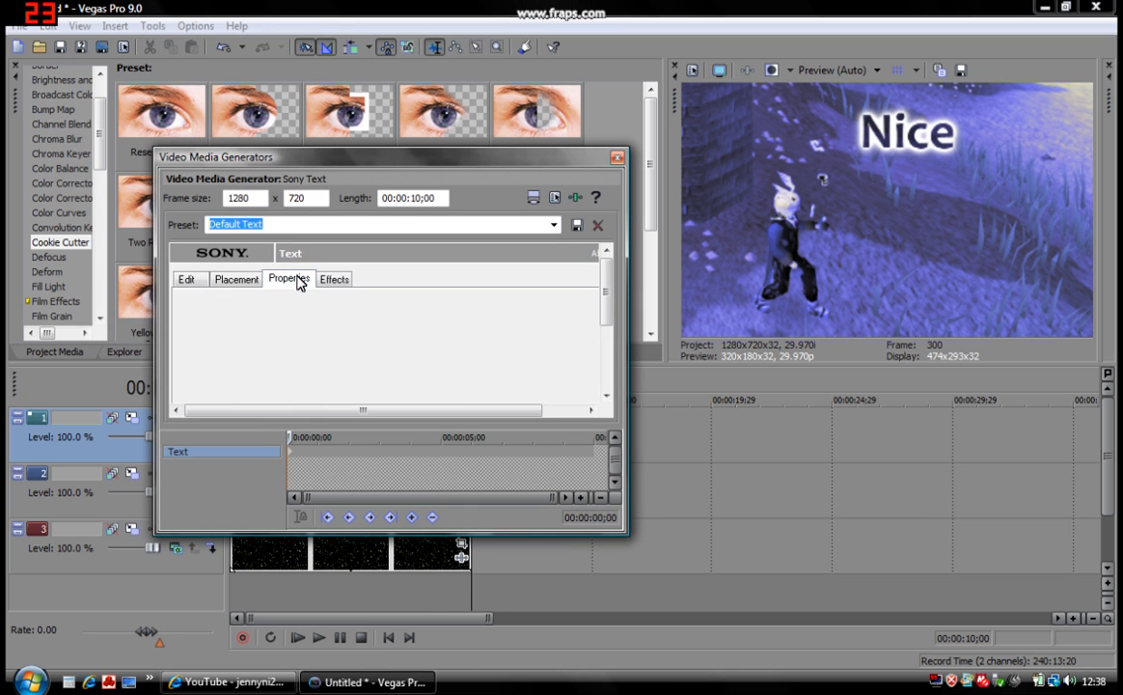
click(236, 279)
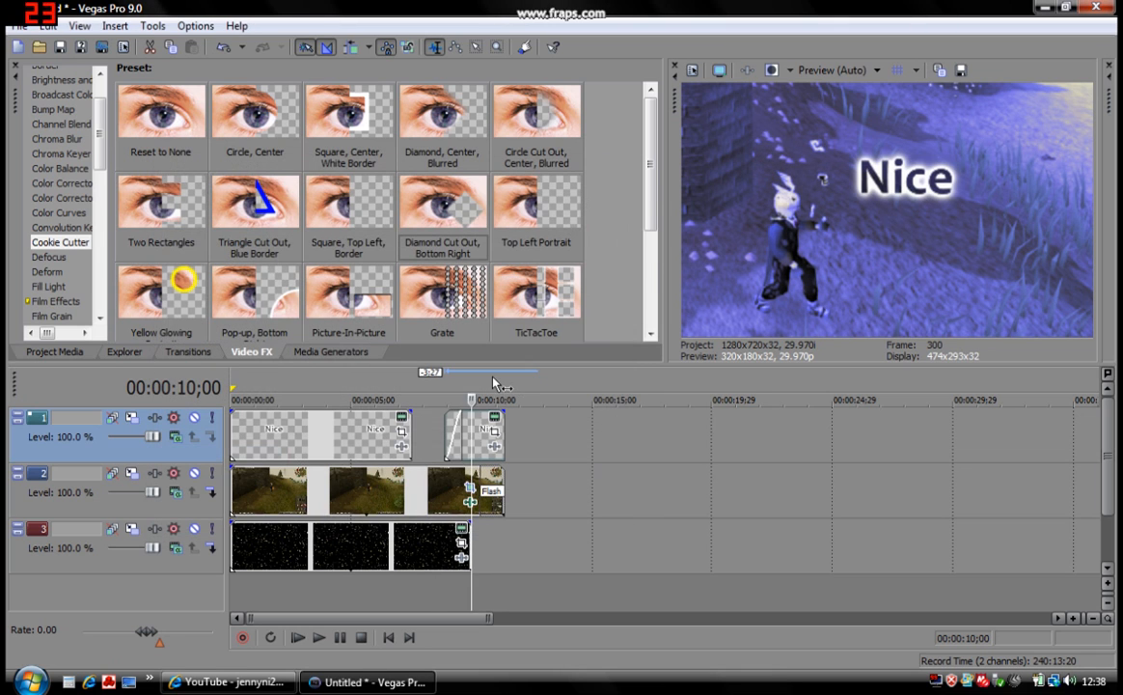
Step: Trim the end of the trailing "Nice" event to about 00:00:10;23 and play that section
click(318, 637)
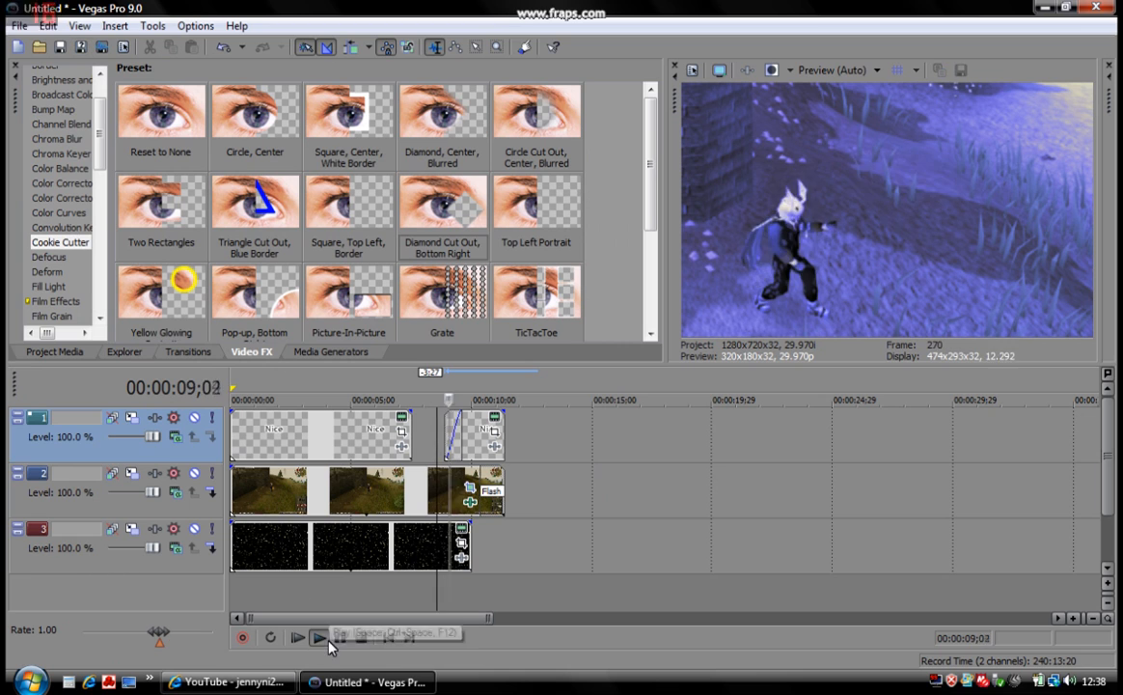
click(339, 637)
drag(502, 436, 476, 437)
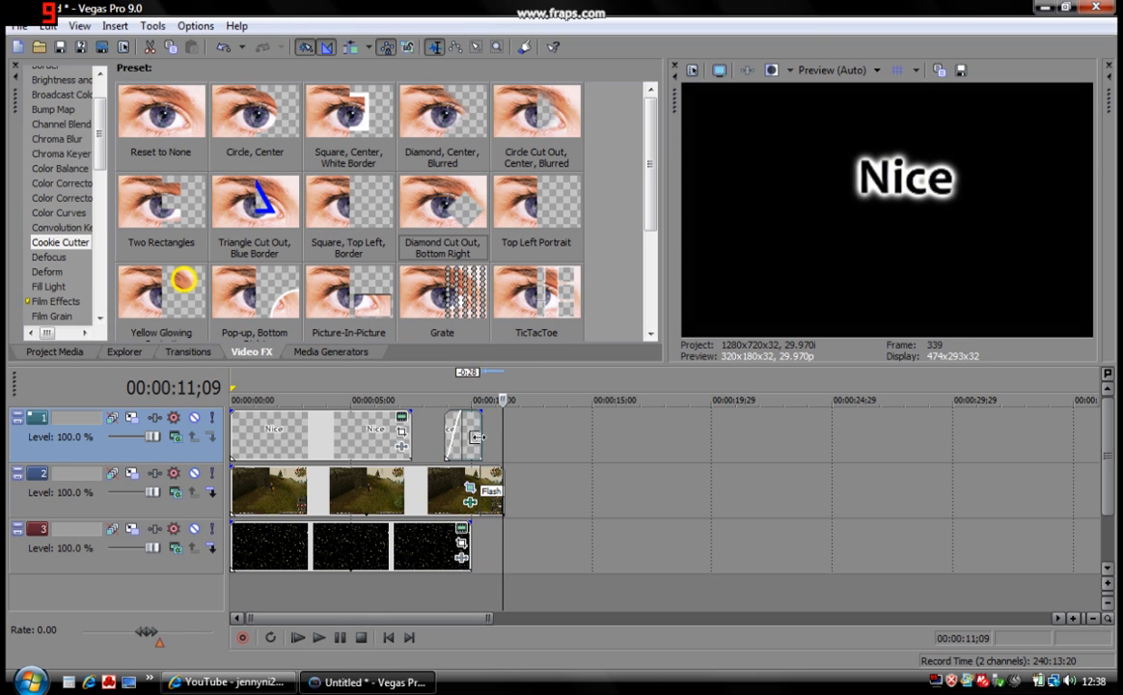
click(438, 439)
click(318, 637)
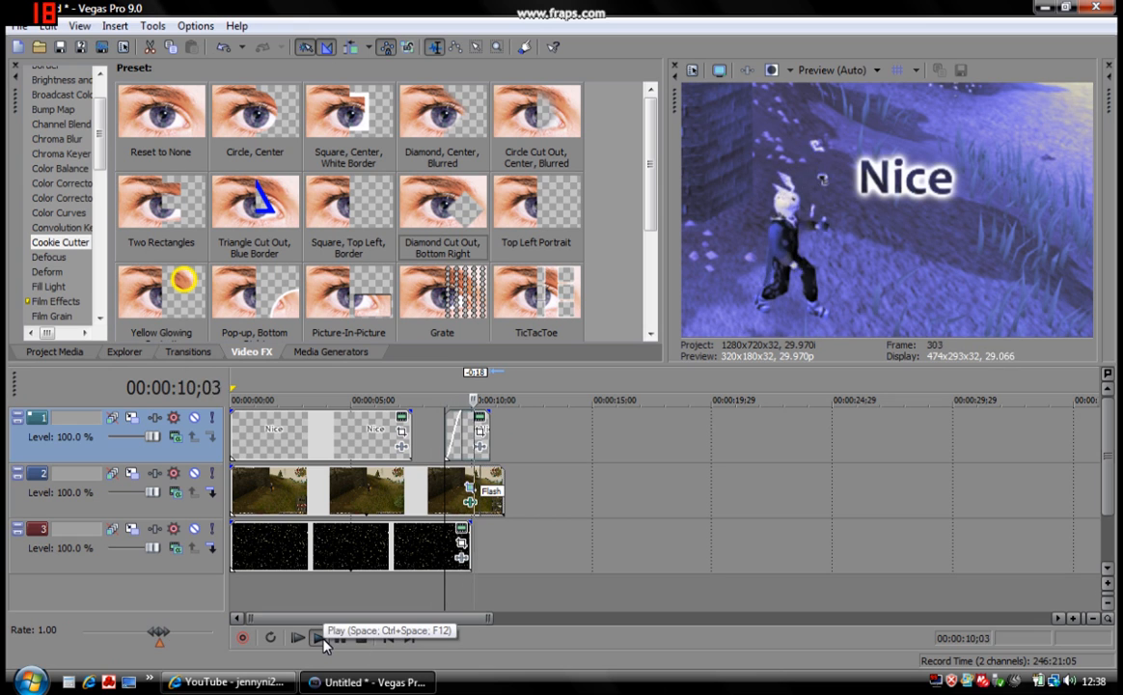
click(340, 638)
Step: Add a fade-out of about 0.3 seconds to the end of the trailing "Nice" event and play from just before it
click(490, 444)
scroll(490, 444, up, 4)
key(Left)
key(Right)
key(Right)
key(Right)
key(Right)
key(Right)
key(Right)
key(Right)
key(Right)
key(Right)
key(Right)
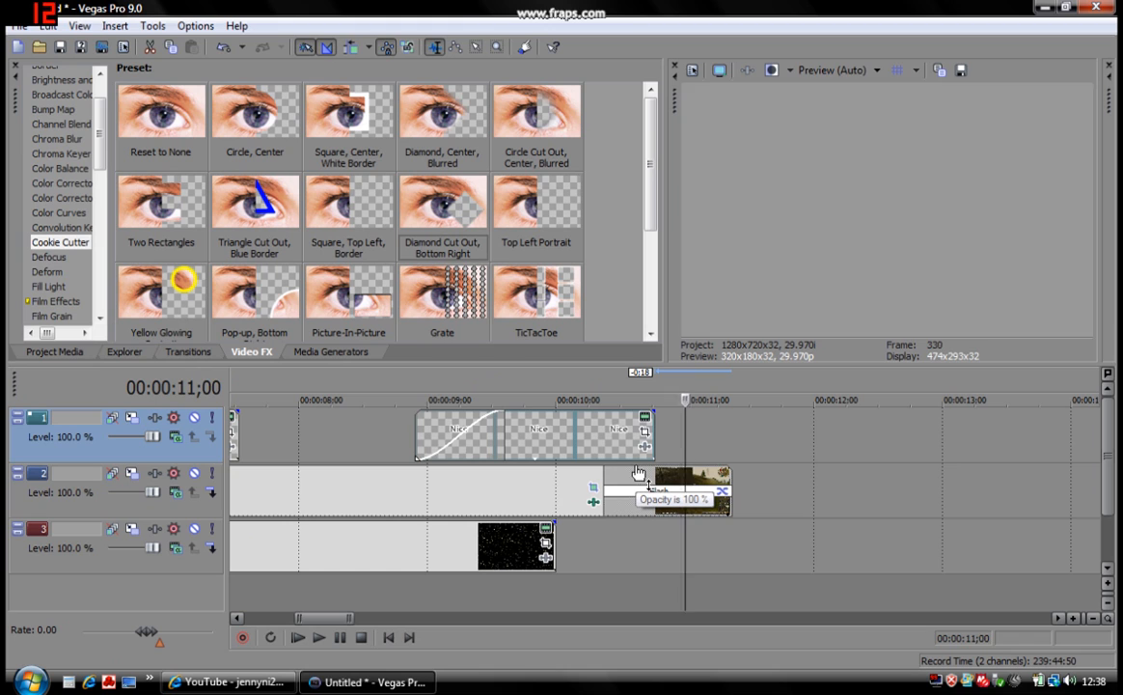
drag(653, 414, 619, 413)
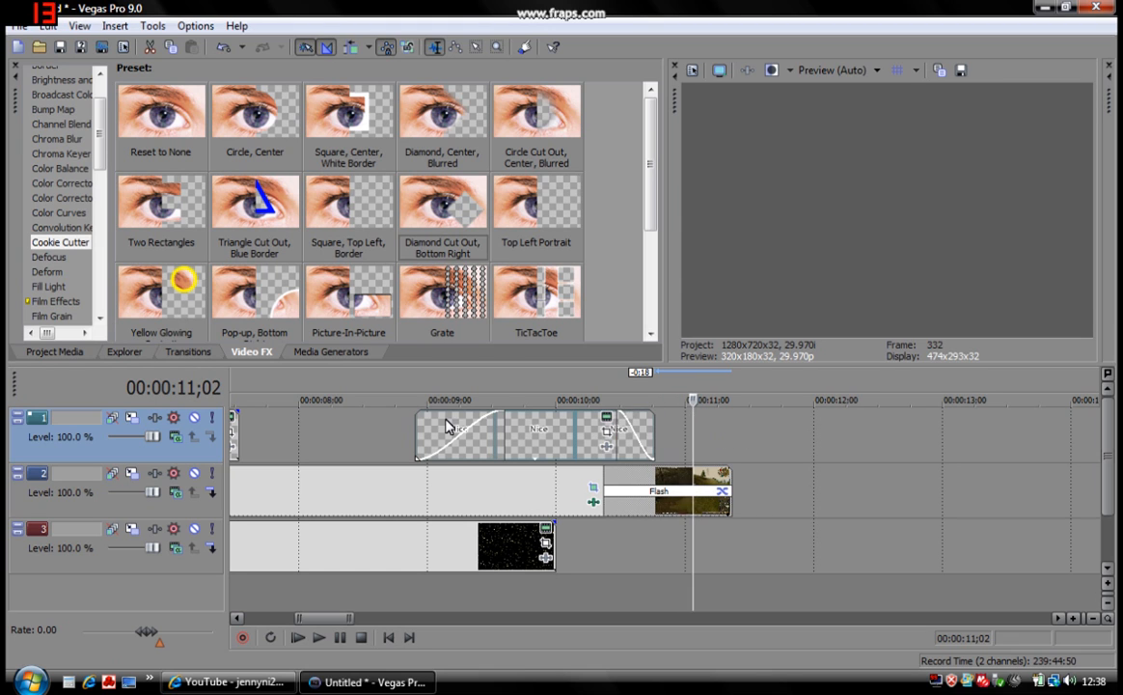
click(406, 388)
click(318, 637)
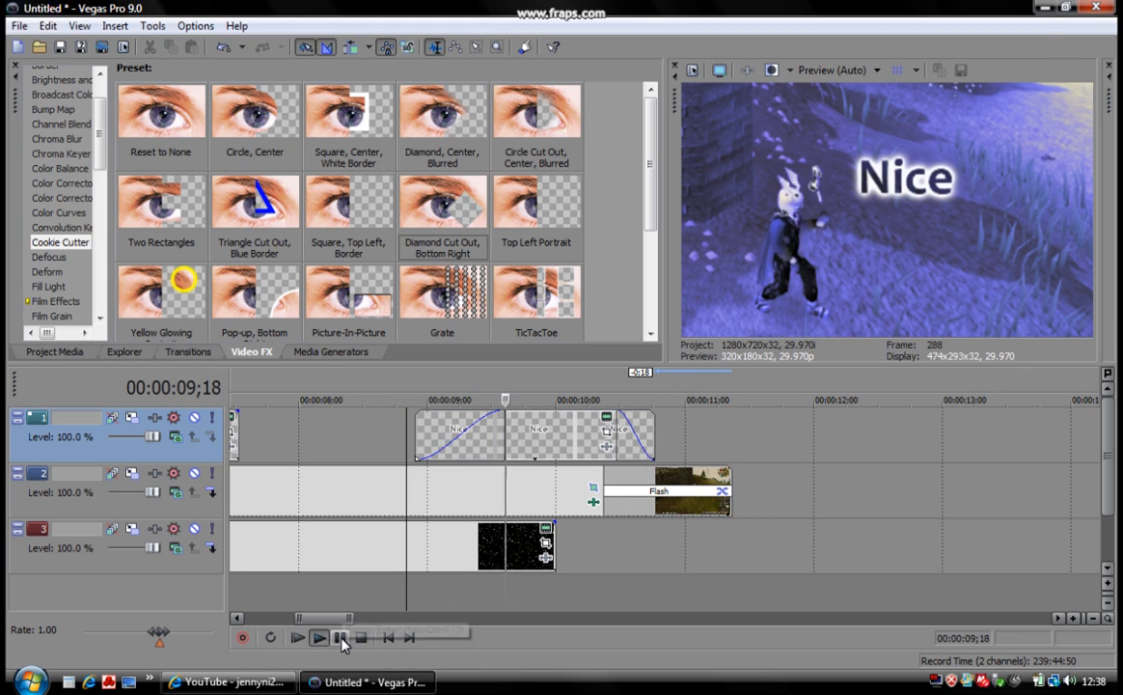